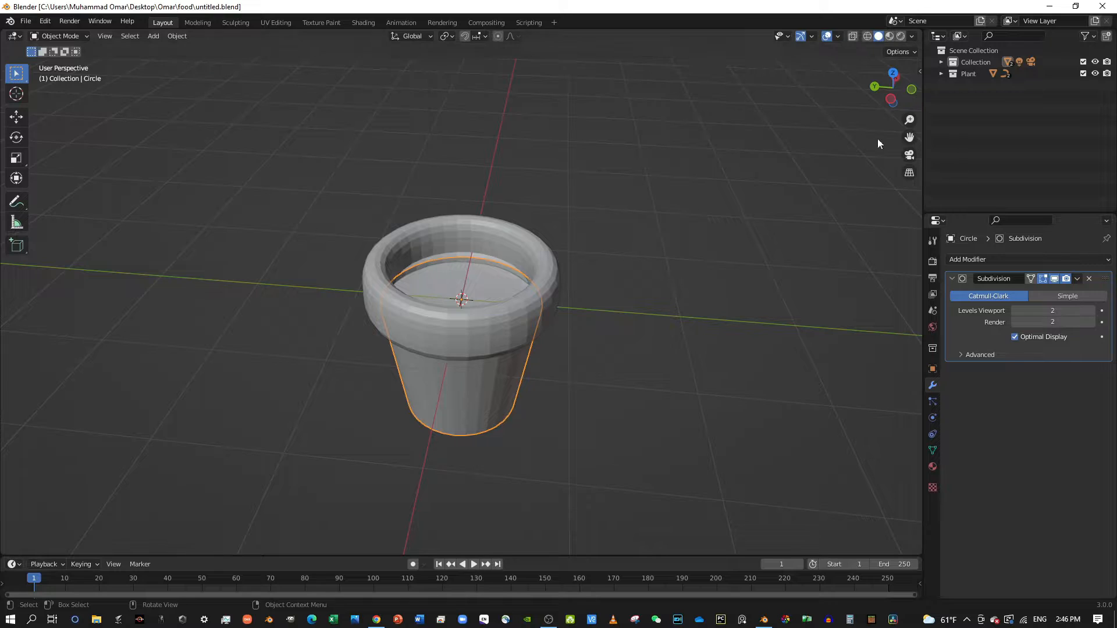
Step: Unhide the Face, Mouth and sTEM objects in the Plant collection
click(943, 73)
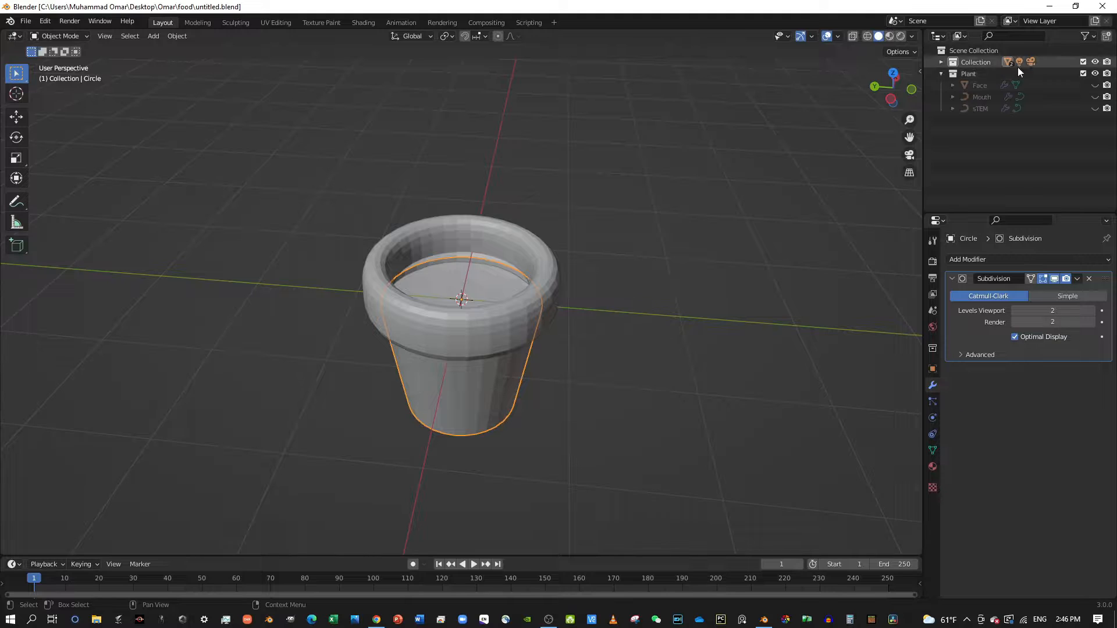
click(1095, 86)
click(1095, 96)
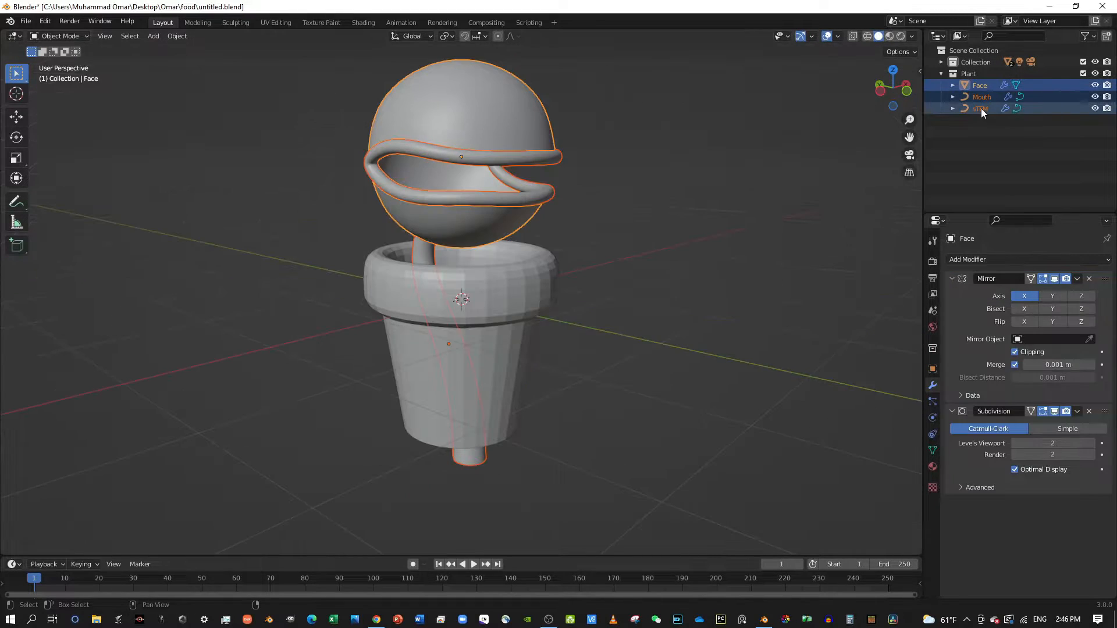
Step: Raise the face, mouth and stem together along the Z axis so the stem rises out of the pot's soil
shift+click(981, 109)
middle_drag(572, 173, 589, 207)
key(g)
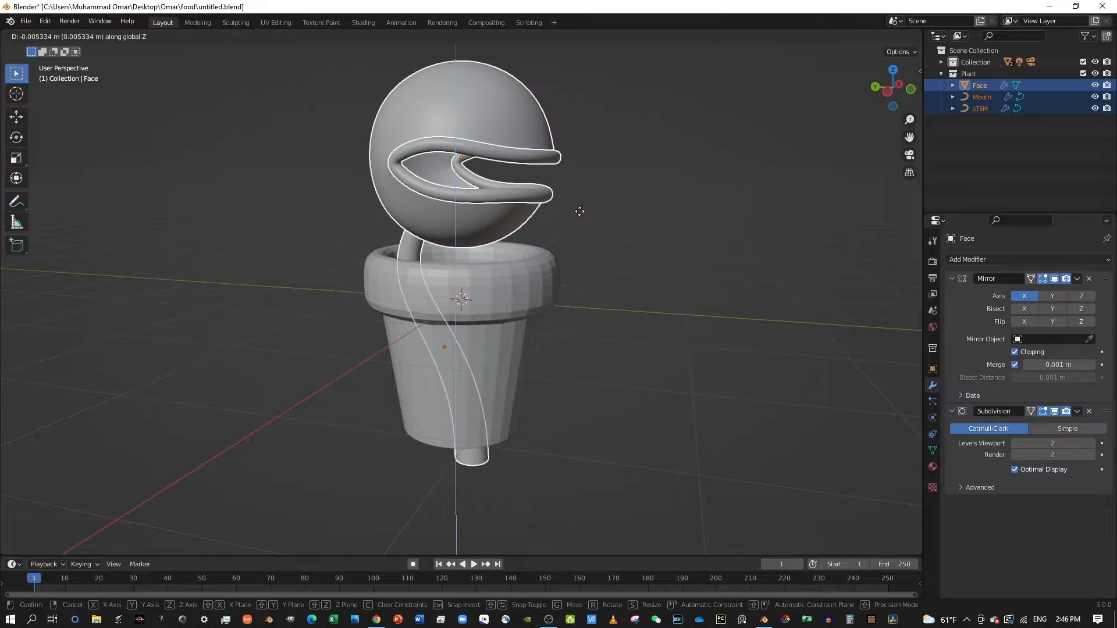
key(z)
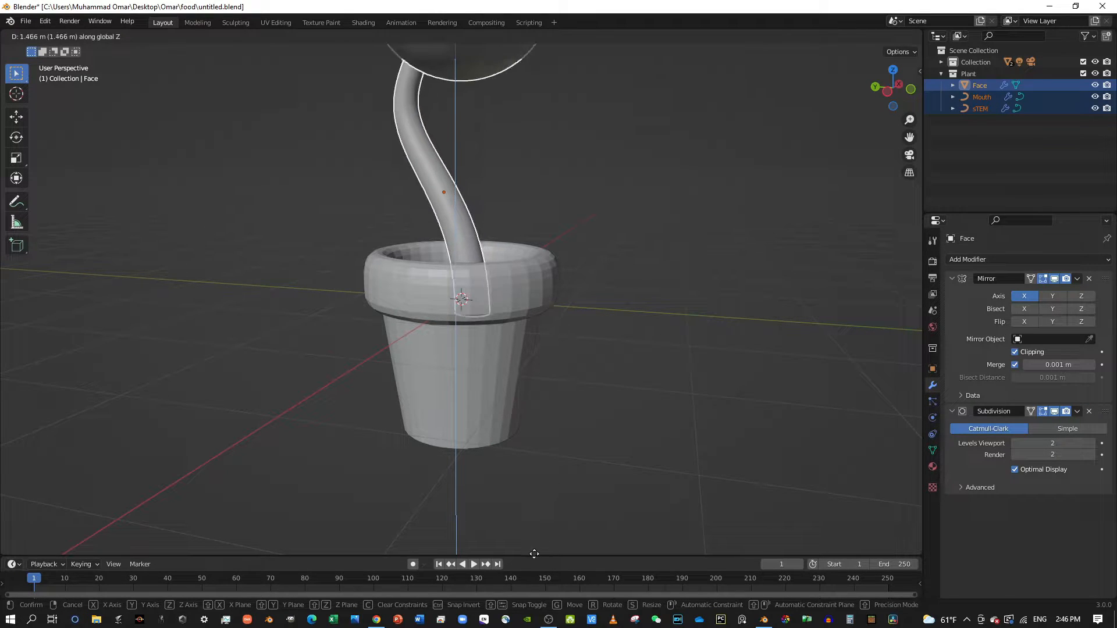
click(540, 533)
Step: Select the whole plant with its pot and raise it about 1.39 m along Z so the pot stands on the grid floor
middle_drag(540, 528, 503, 58)
scroll(493, 113, down, 3)
scroll(494, 113, down, 2)
middle_drag(521, 117, 486, 206)
mouse_move(371, 96)
mouse_down()
mouse_move(546, 379)
mouse_move(544, 369)
mouse_up()
mouse_move(544, 369)
middle_down()
mouse_move(439, 340)
mouse_move(580, 355)
mouse_move(536, 369)
mouse_move(531, 353)
middle_up()
key(g)
key(z)
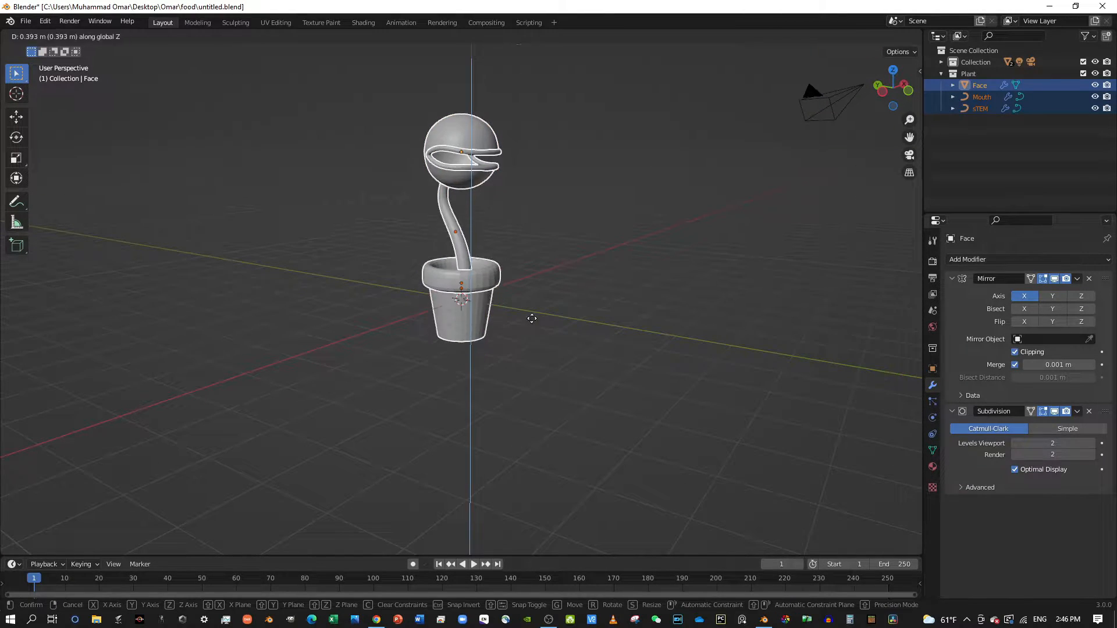
click(486, 288)
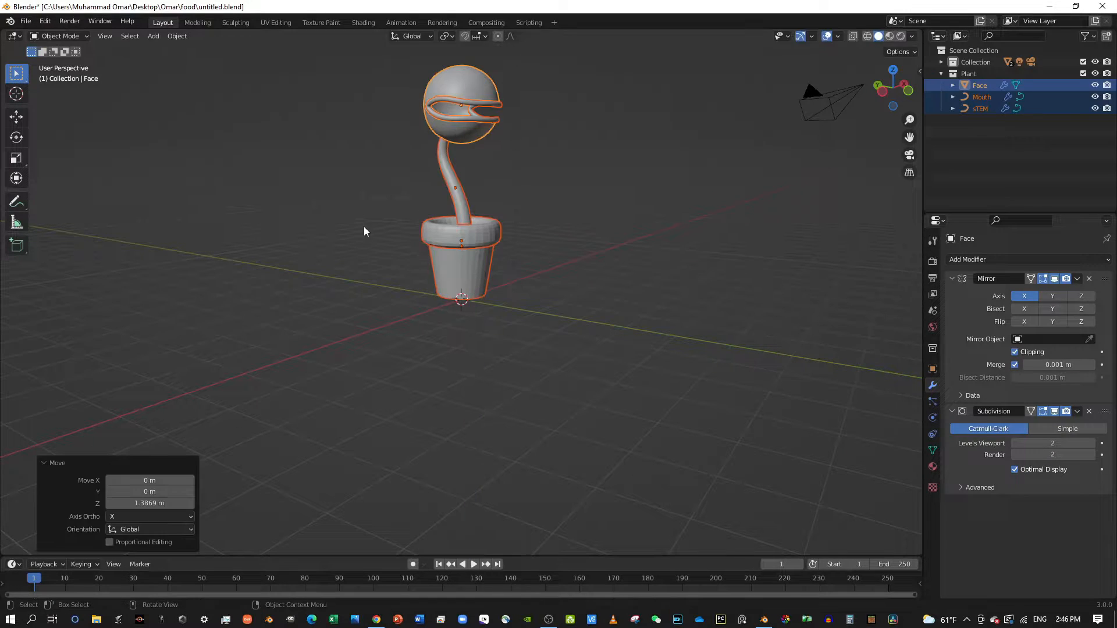
Step: Add a plane mesh at the pot's base and scale it up by a factor of about 14.6 as the ground
click(150, 37)
mouse_move(192, 49)
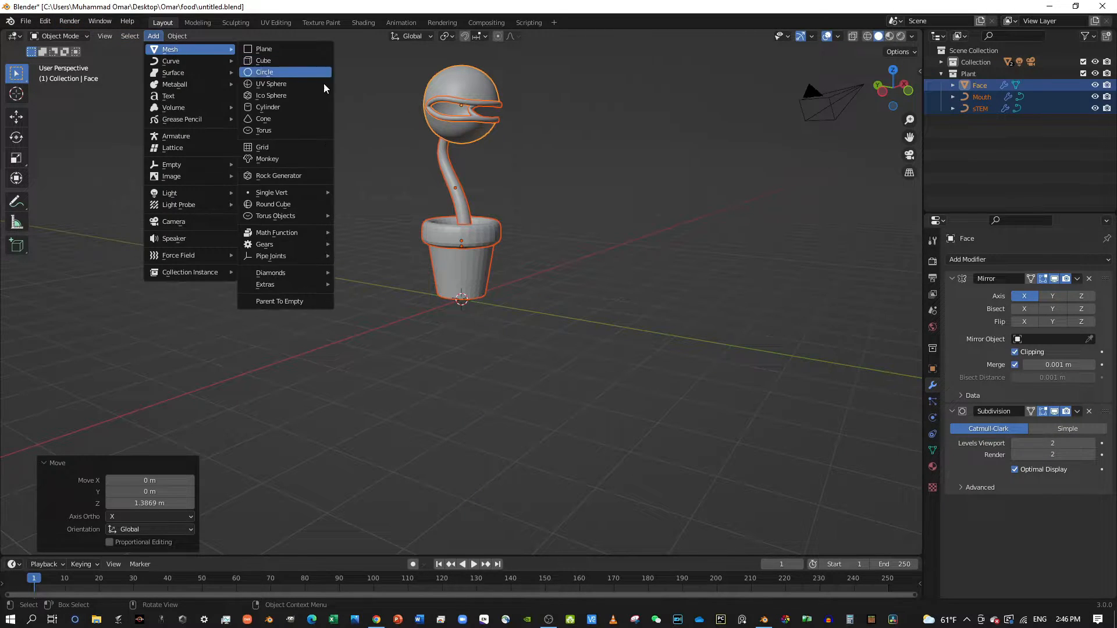
click(284, 49)
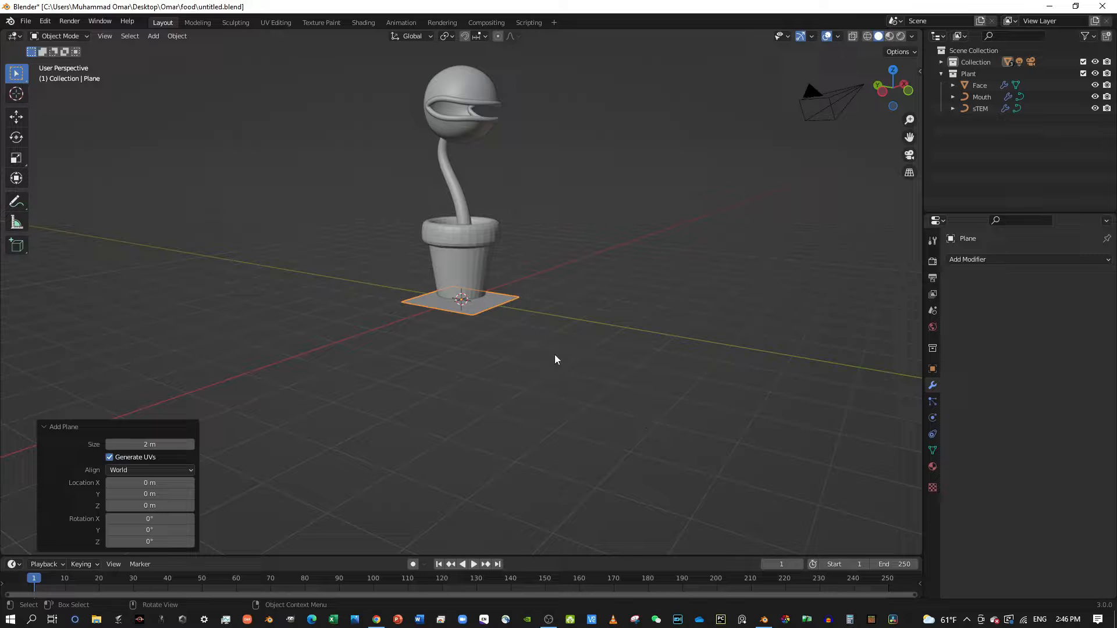
key(s)
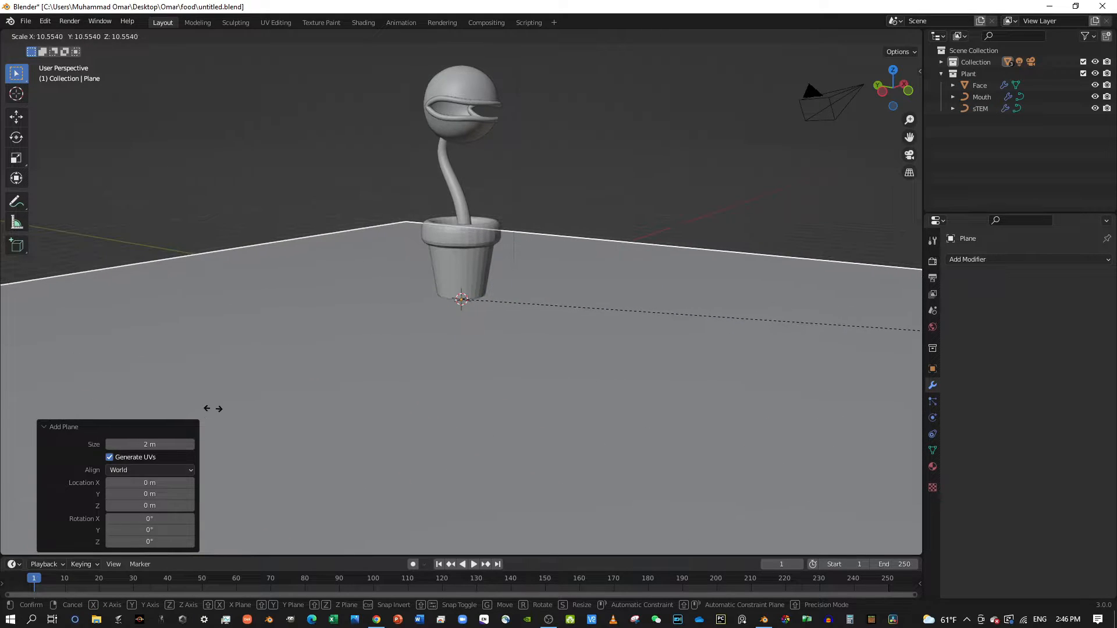
click(823, 418)
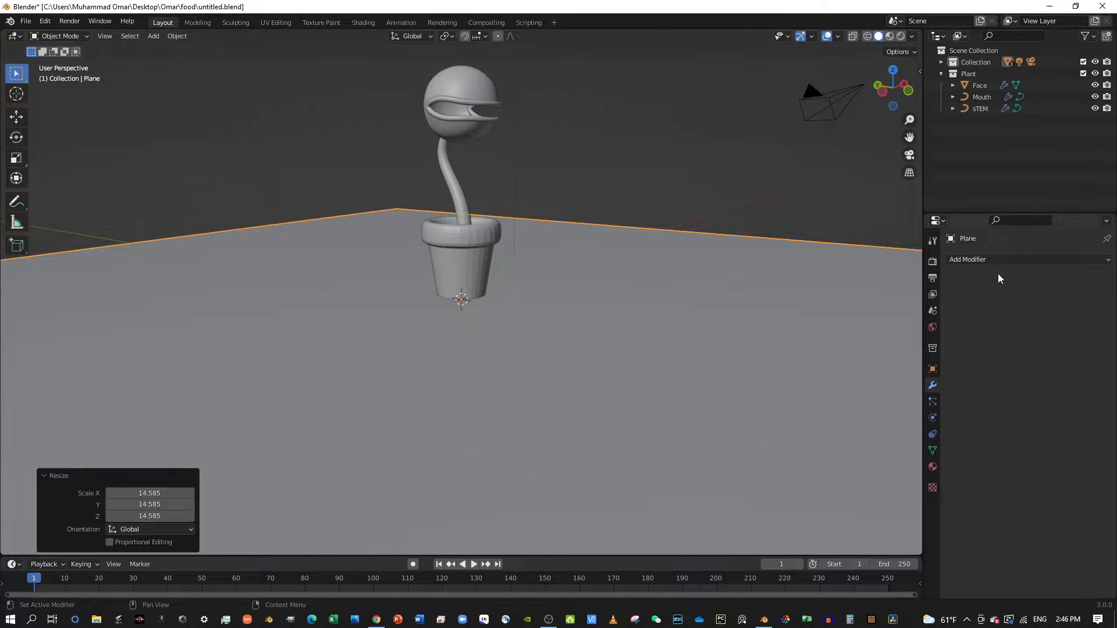
Step: Add a particle system to the ground plane and set its type to Hair
click(933, 403)
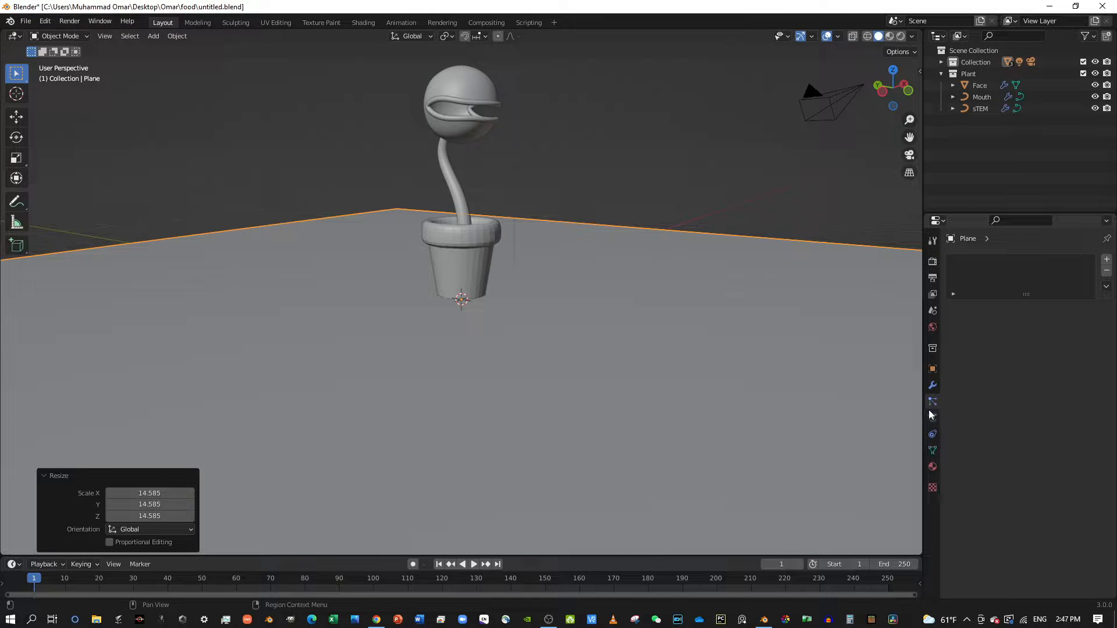
click(1107, 260)
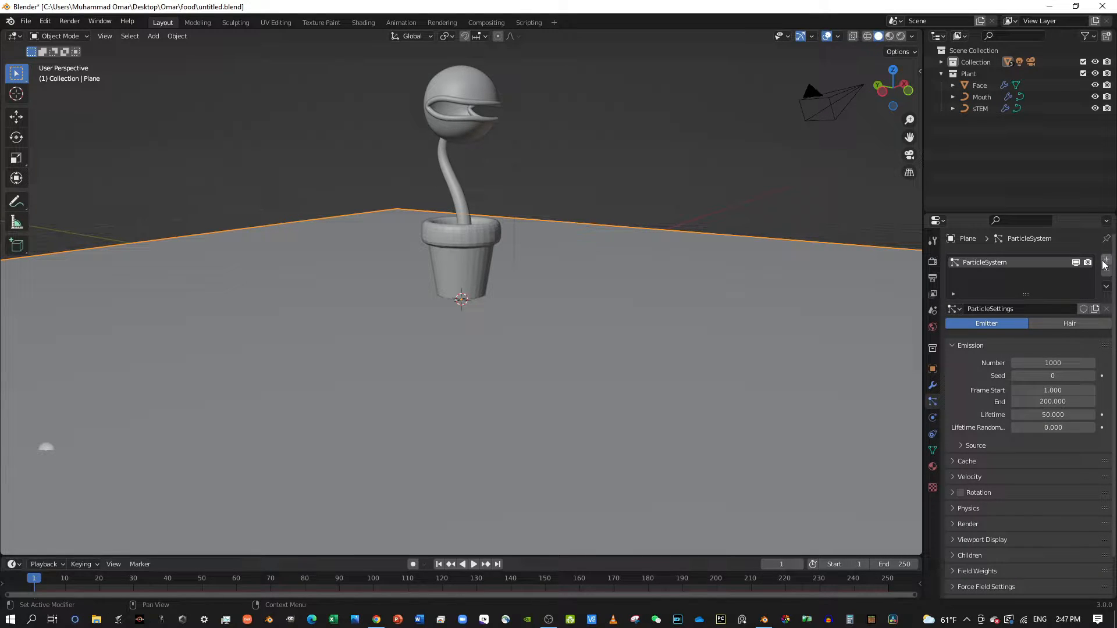
click(1055, 324)
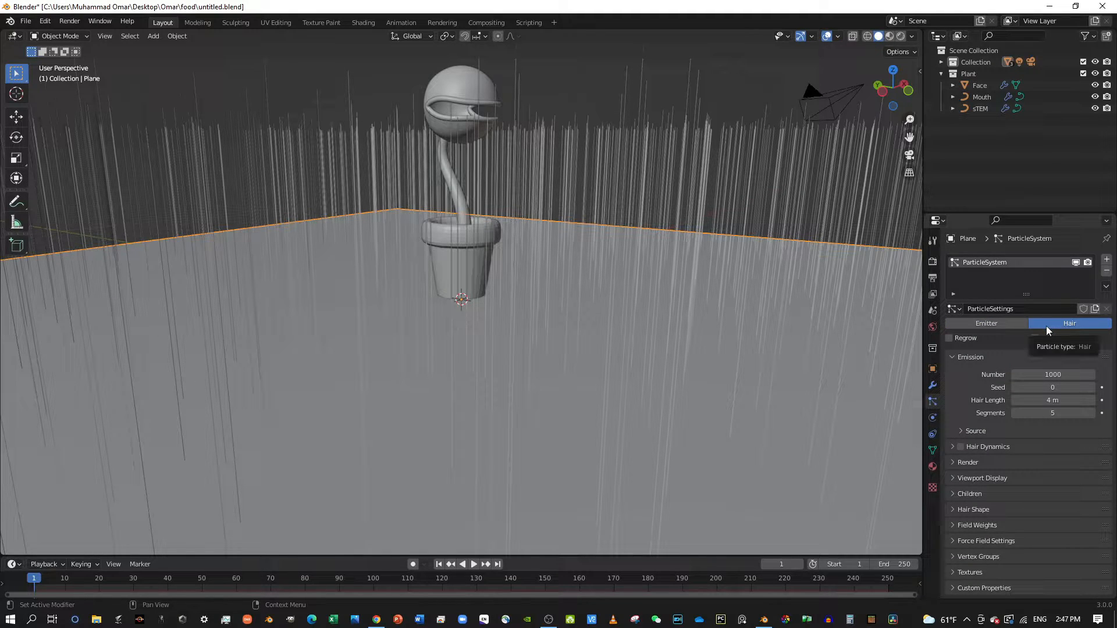
Step: Set the ground's hair length to 0.2 m and its emission seed to 2
click(1062, 395)
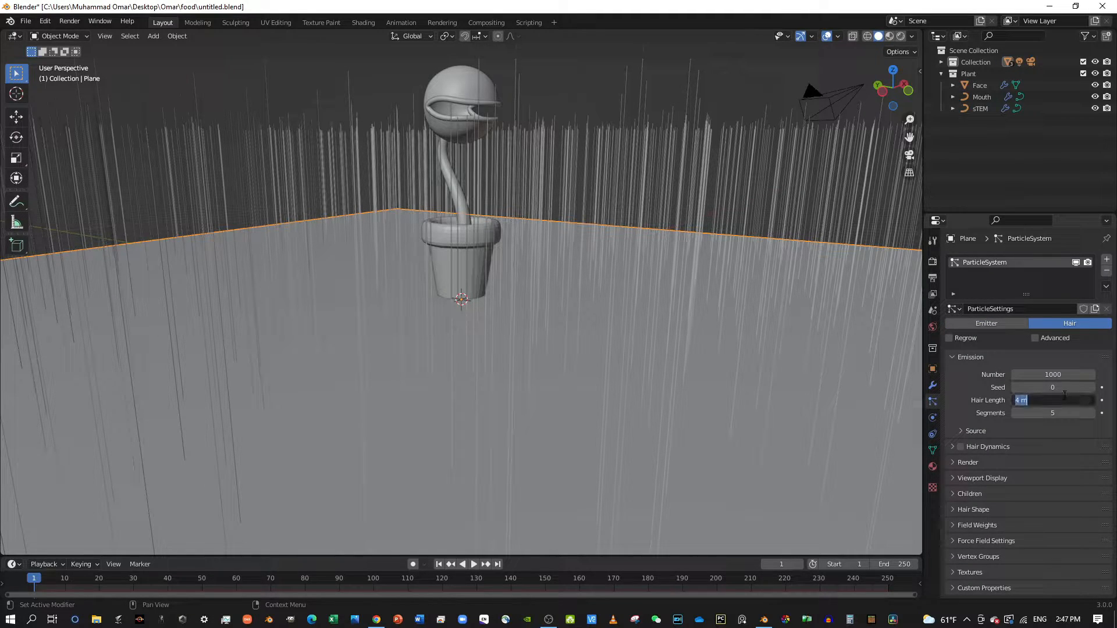
text(0)
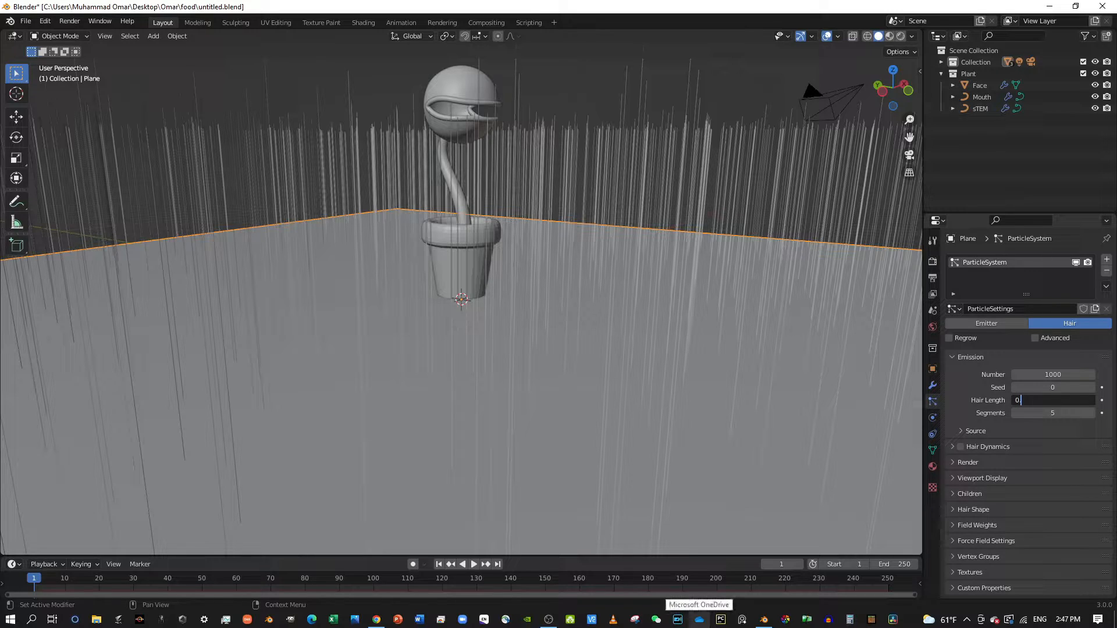
text(.1)
key(BackSpace)
text(20)
key(Return)
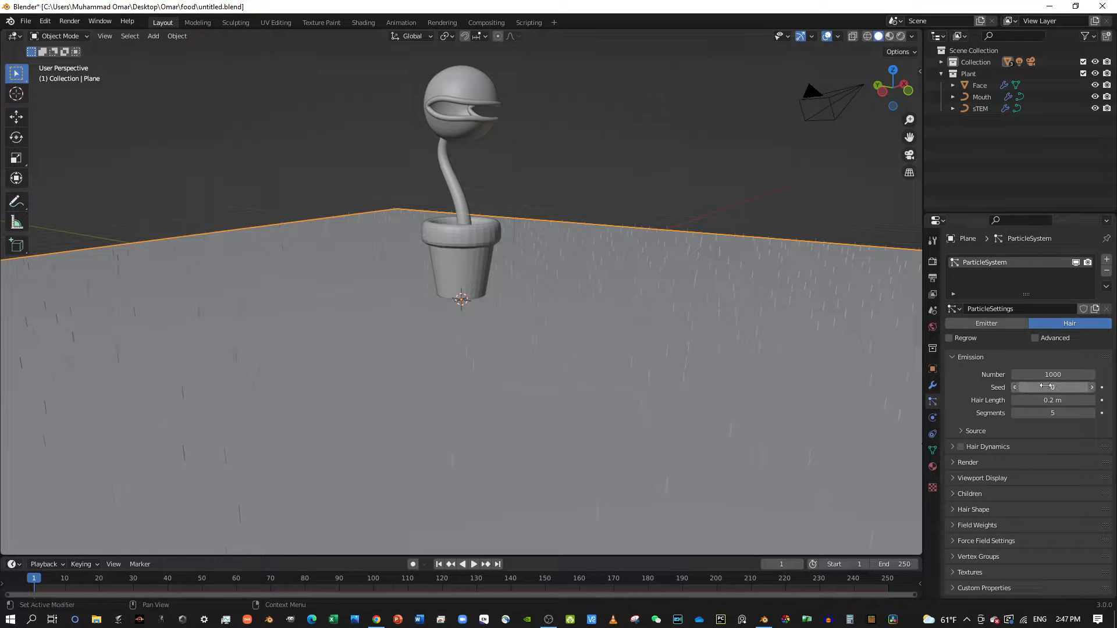
click(1092, 387)
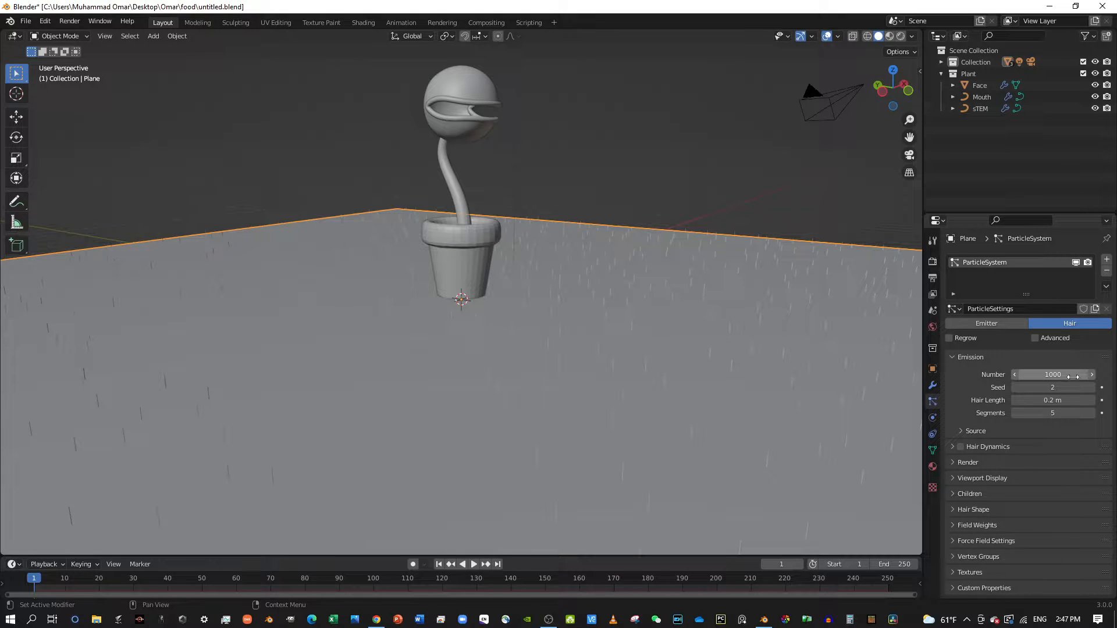
Step: Set the number of hair particles on the ground plane to 9000
click(1073, 377)
click(1074, 378)
key(BackSpace)
key(BackSpace)
key(BackSpace)
key(BackSpace)
text(9000)
key(Return)
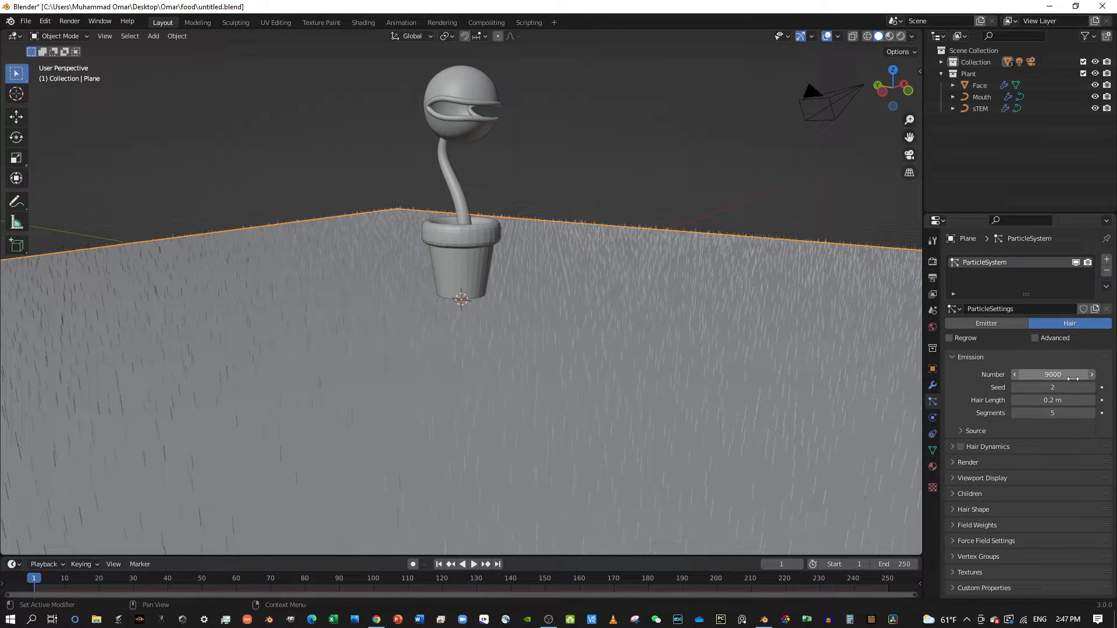
Step: Increase the ground plane's hair particle number to 90000 for dense grass
click(1074, 379)
key(BackSpace)
text(90000)
key(Return)
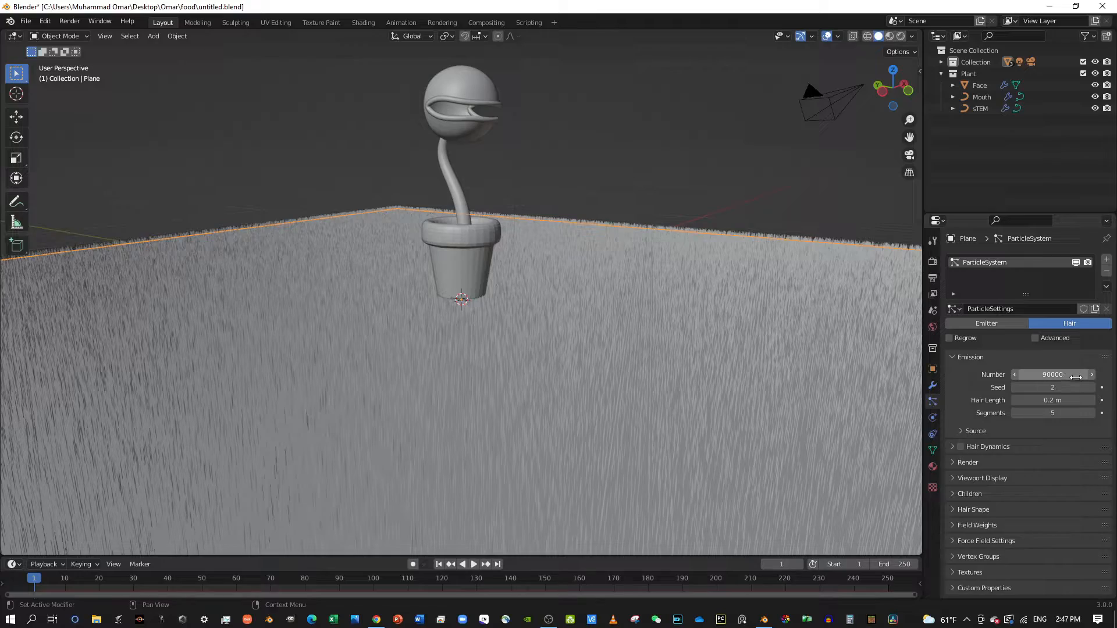
Step: Lower the selected plant and pot about 0.086 m along the Z axis into the grass
middle_drag(533, 203, 319, 305)
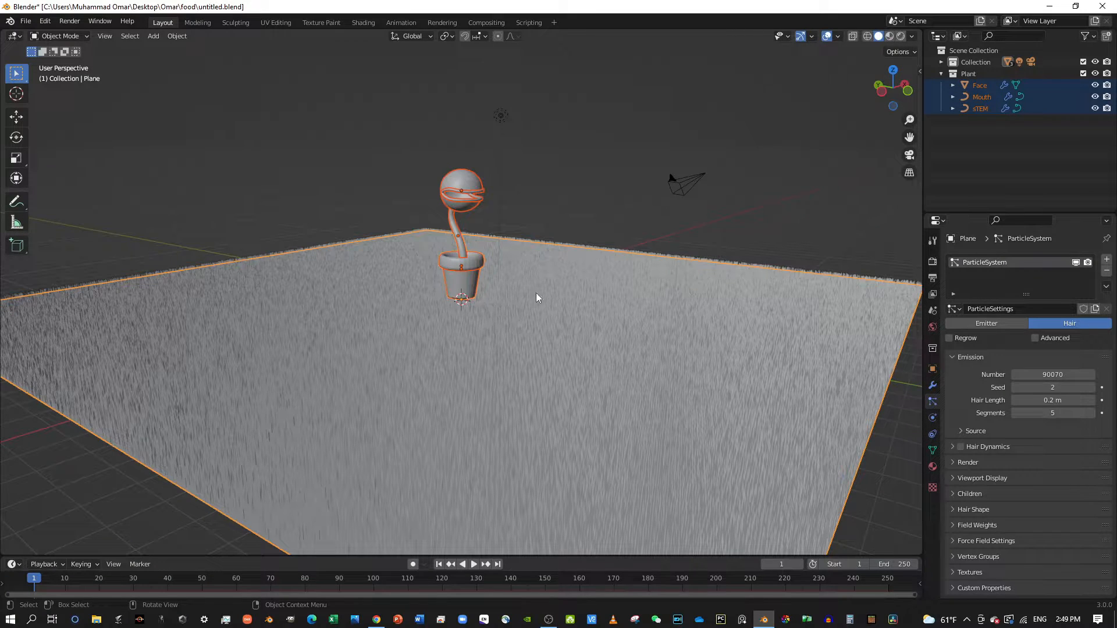
scroll(457, 291, up, 4)
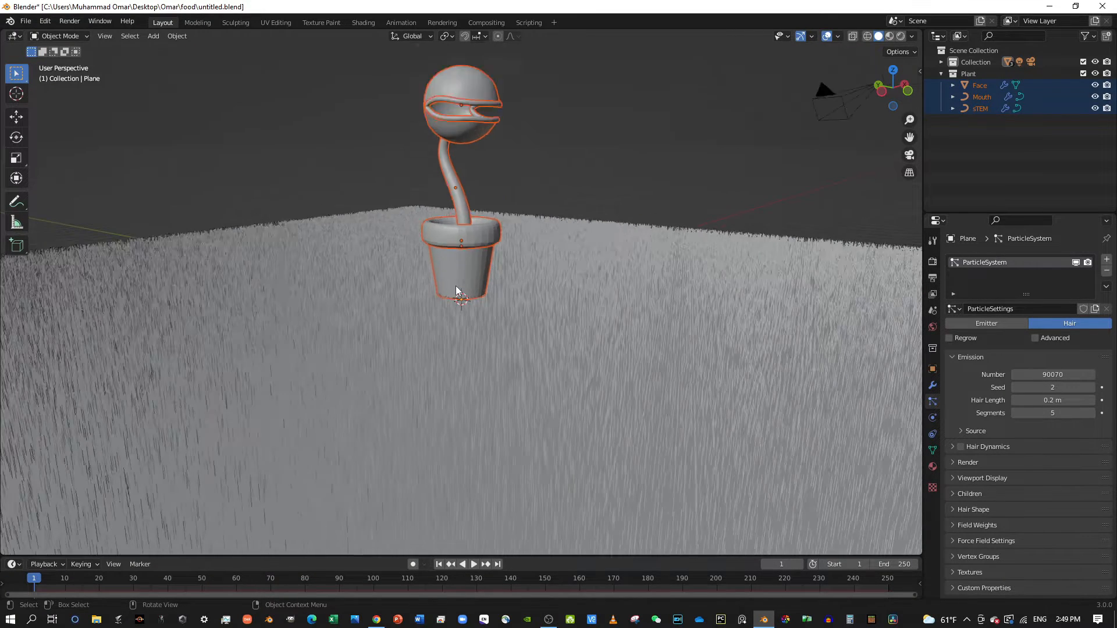
scroll(457, 291, up, 2)
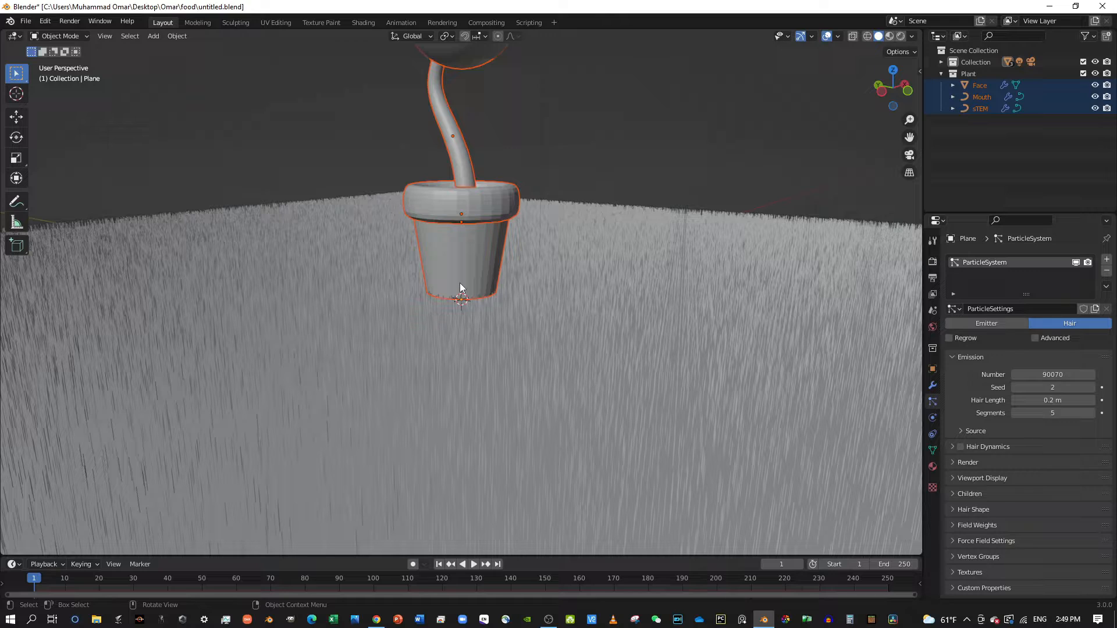
key(g)
key(z)
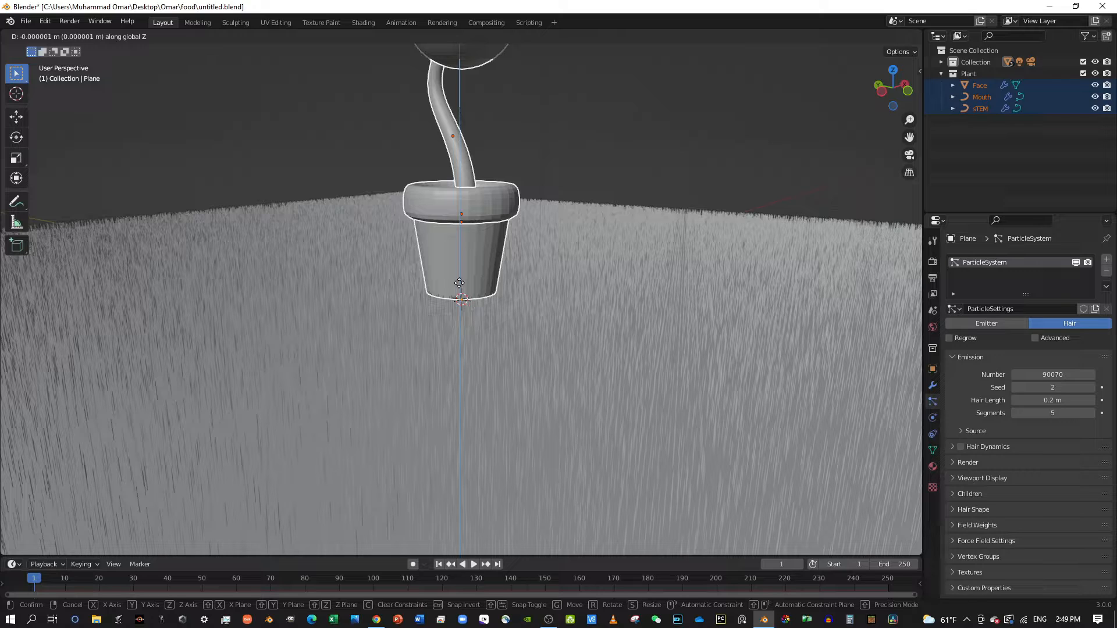
click(491, 293)
Step: Select the grass plane and give it a new material
middle_drag(507, 267, 373, 281)
scroll(473, 281, down, 7)
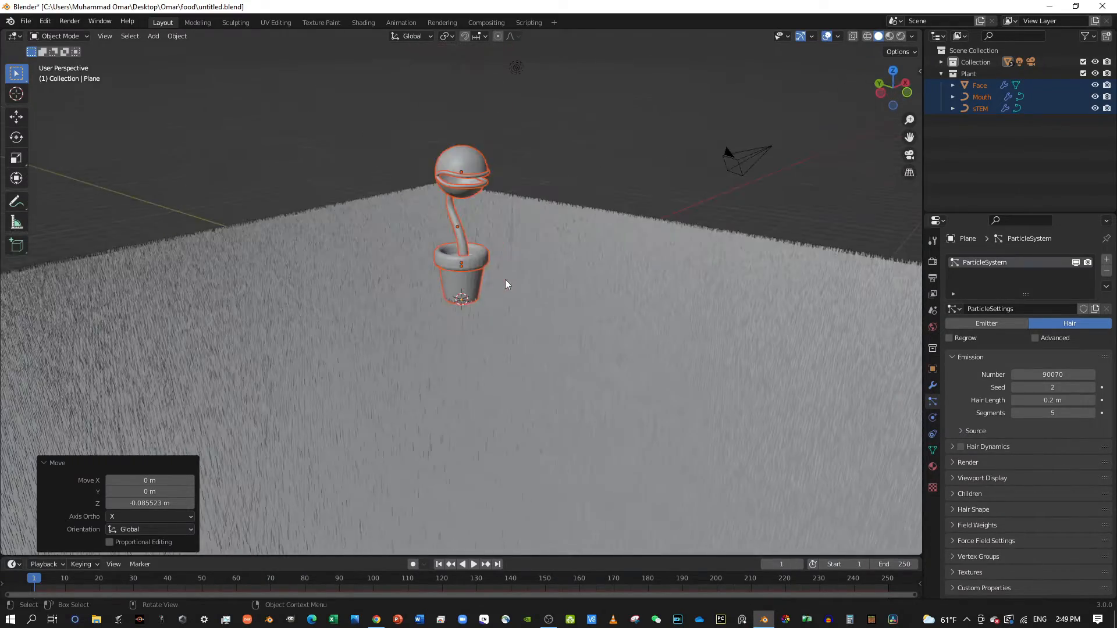
click(495, 357)
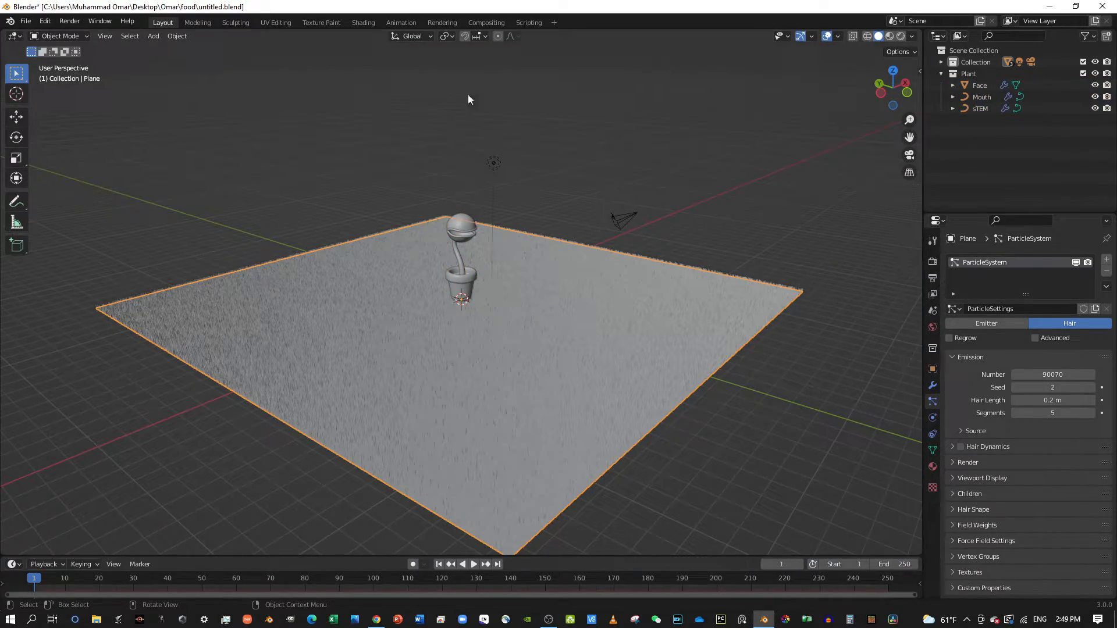
click(933, 467)
click(987, 309)
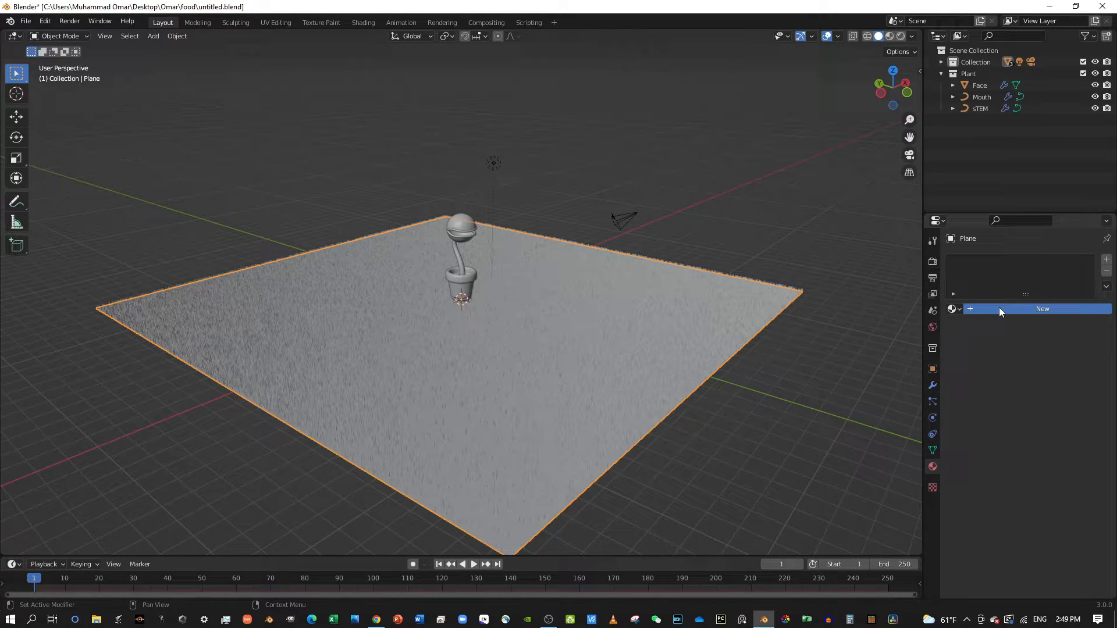
click(1106, 259)
click(1107, 260)
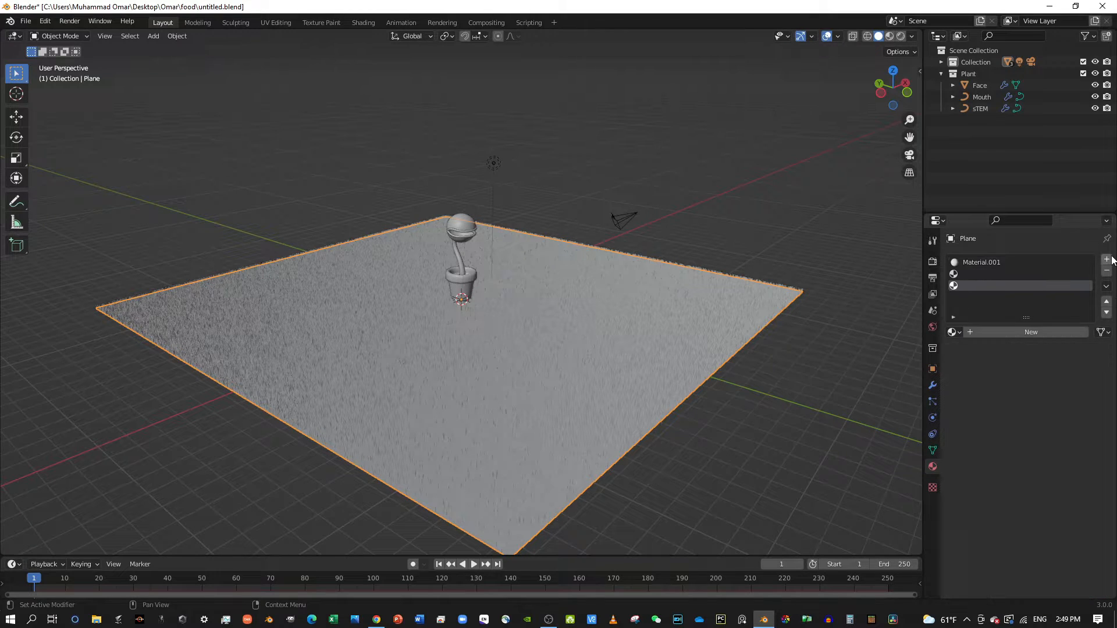
click(1025, 332)
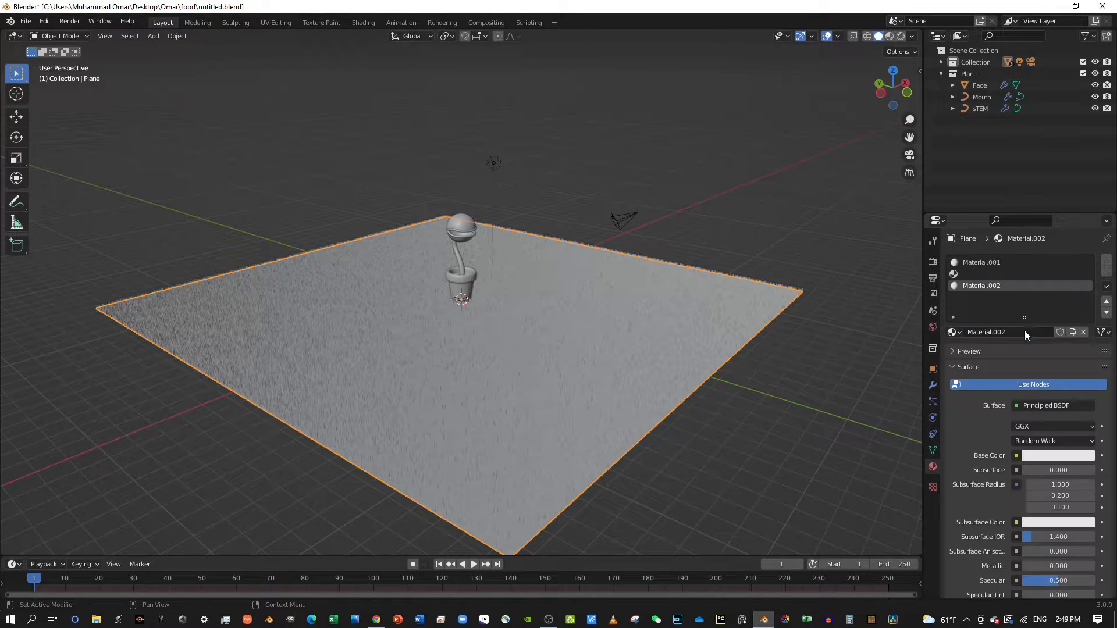
click(1026, 265)
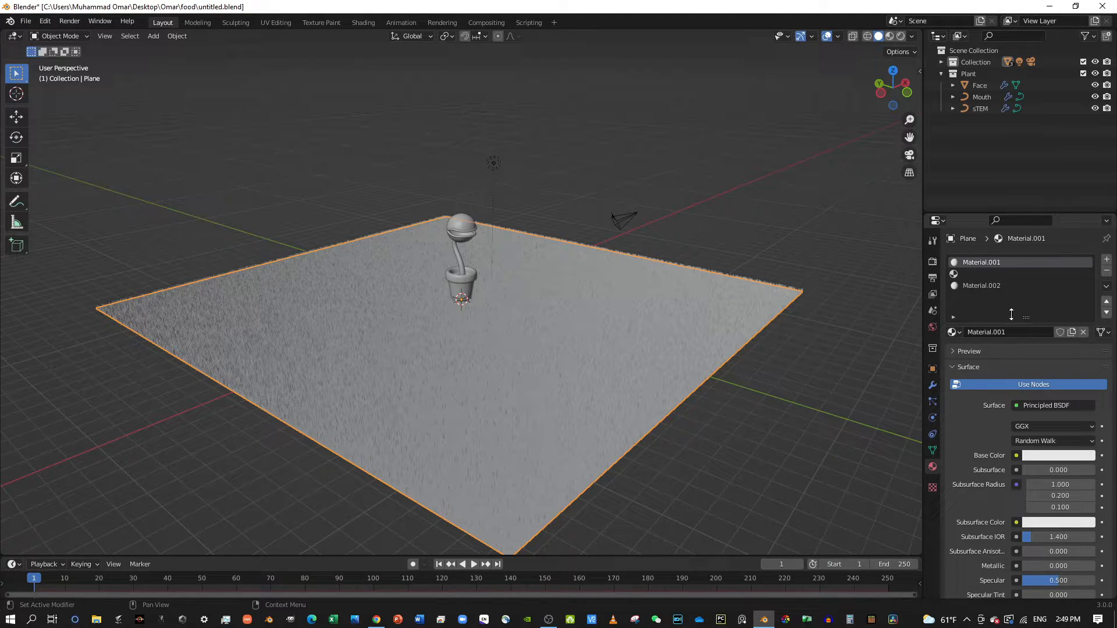
key(ctrl+z)
key(ctrl+z)
key(ctrl+z)
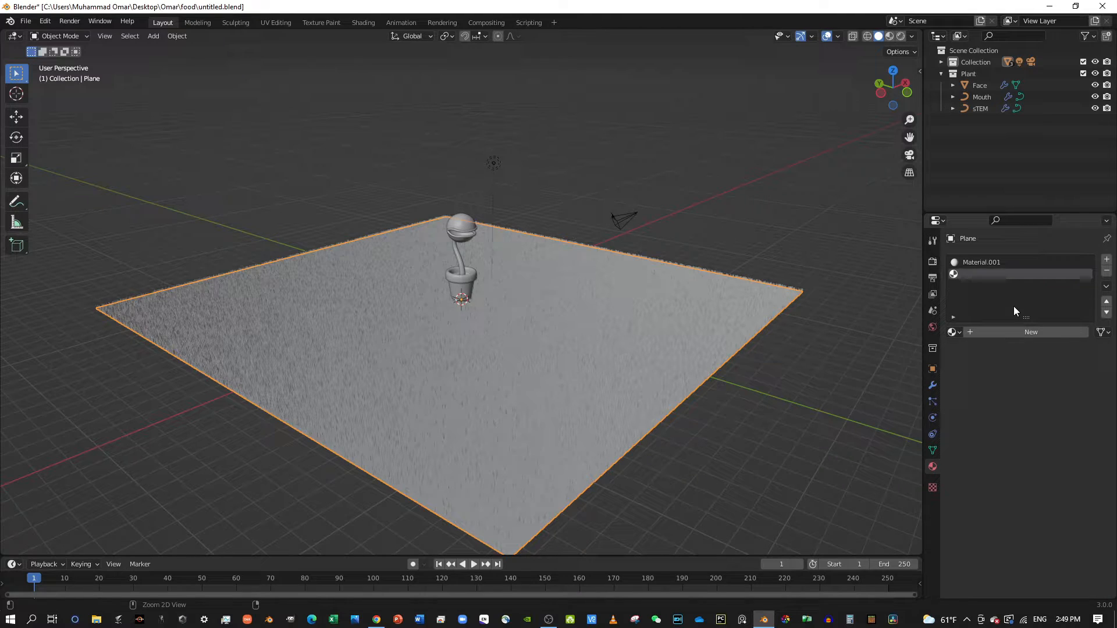
key(ctrl+z)
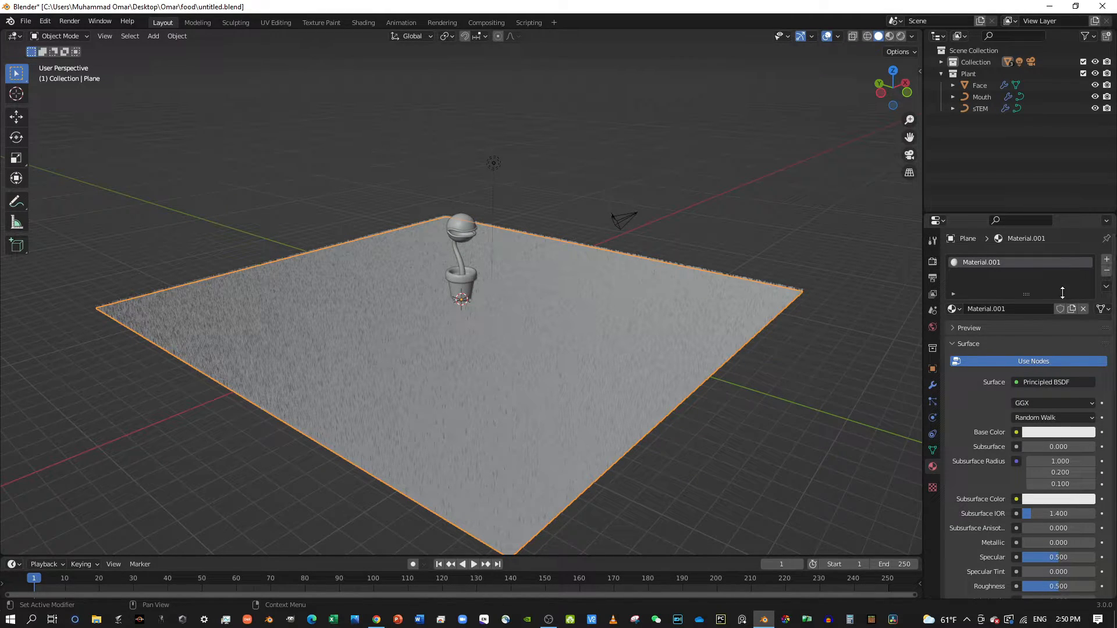
Step: Set the grass material's base color to dark green with hue 0.333, saturation 0.990 and value 0.359
click(1058, 436)
drag(1032, 304, 1000, 288)
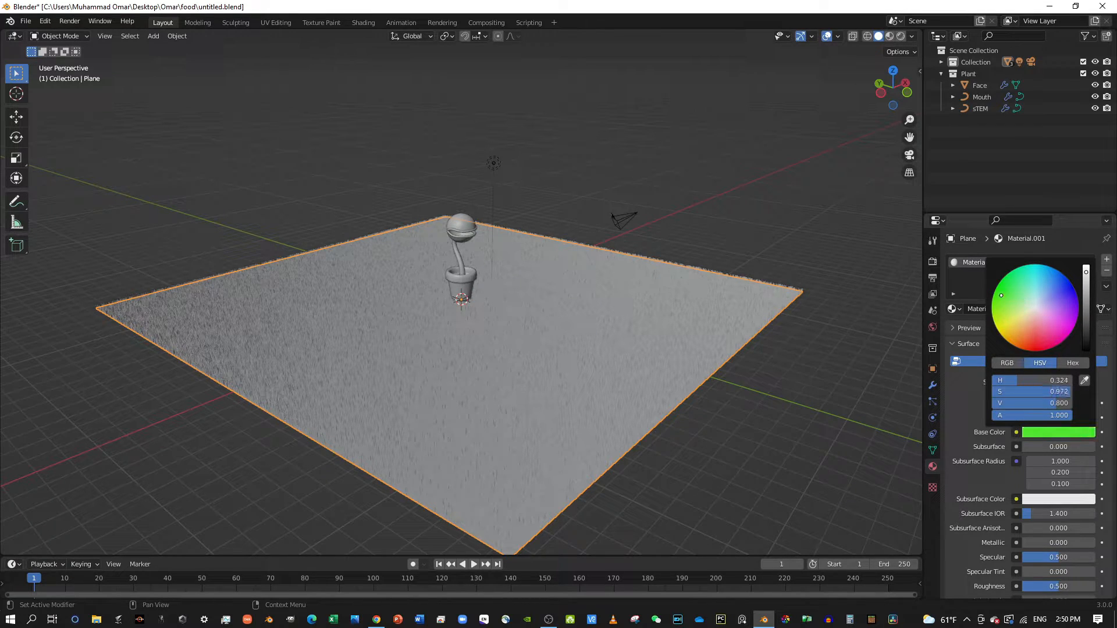
drag(1086, 271, 1086, 298)
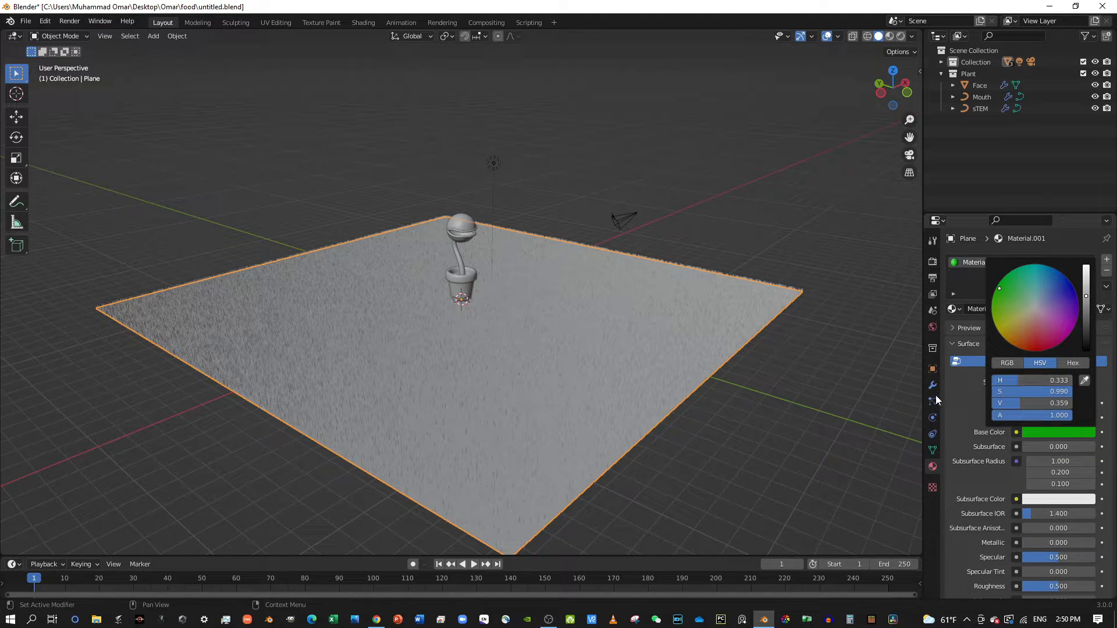
Step: Switch the viewport to rendered shading and inspect the green grass around the pot up close
click(900, 37)
middle_drag(603, 379, 577, 366)
scroll(595, 378, up, 2)
scroll(598, 377, up, 7)
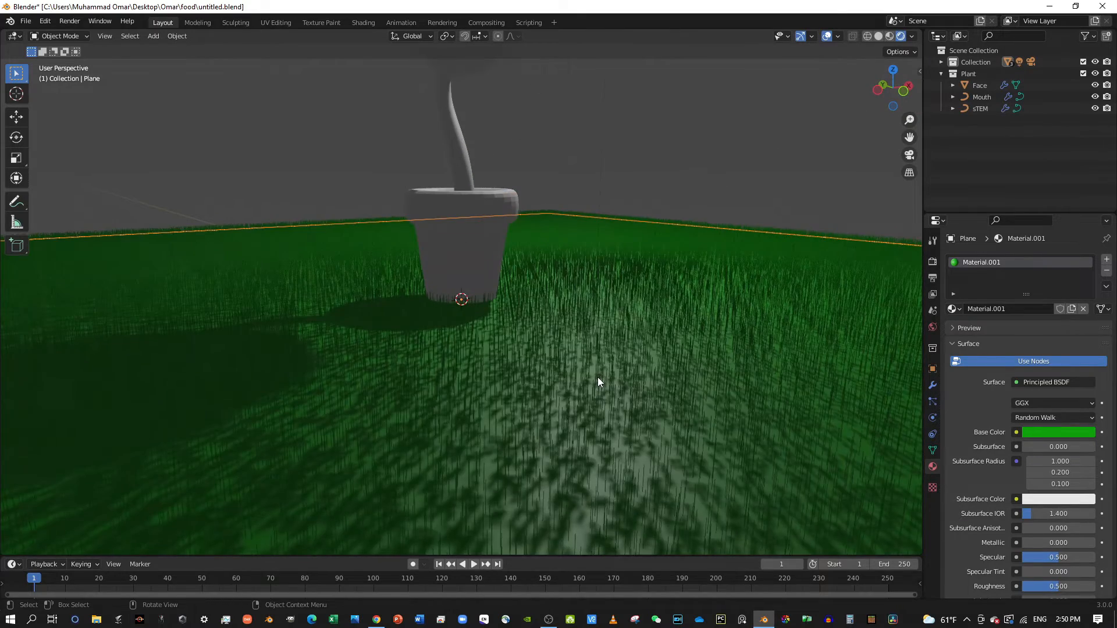
scroll(598, 377, down, 8)
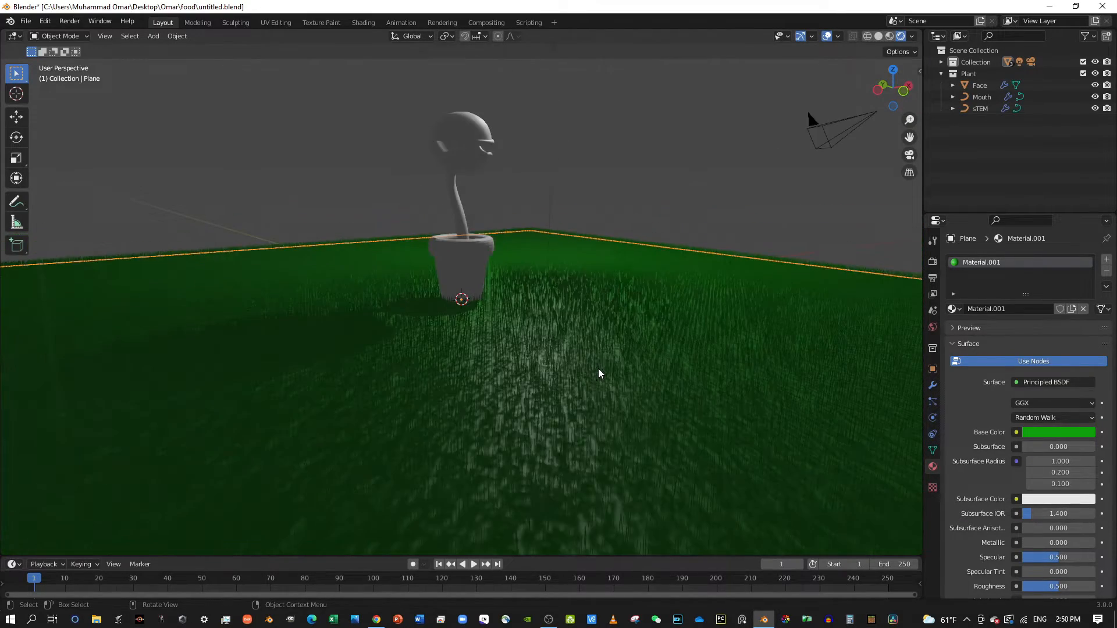
Step: Increase the grass particle system's hair number to 90416 and its hair length to 0.82 m
scroll(605, 355, up, 4)
scroll(605, 355, down, 4)
middle_drag(361, 319, 493, 406)
click(933, 401)
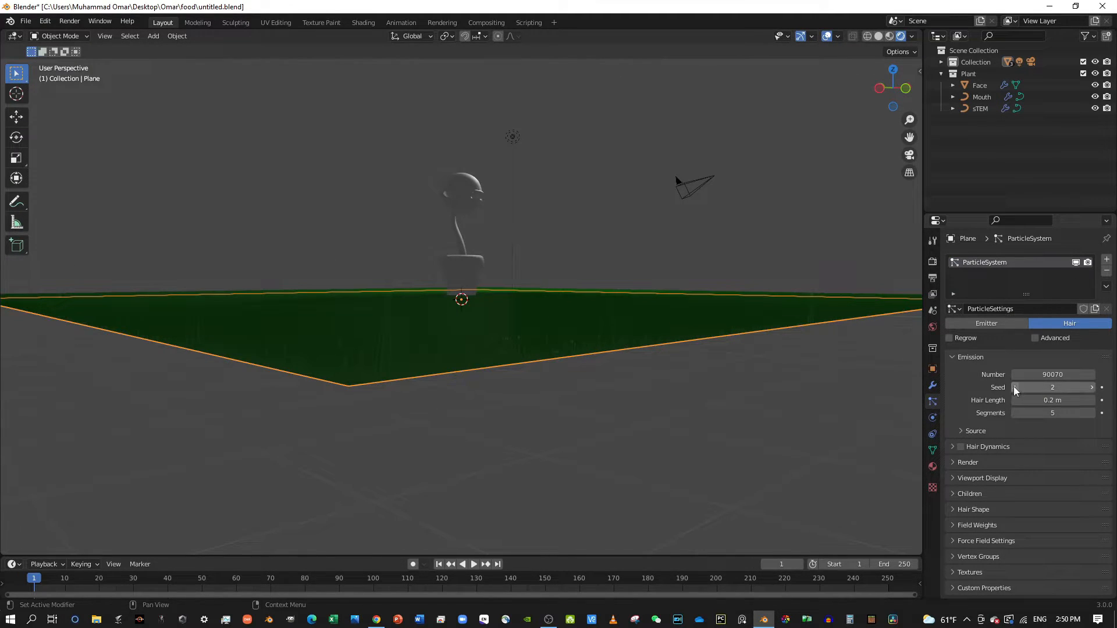
click(1058, 402)
drag(1058, 401, 1076, 402)
middle_drag(668, 364, 657, 399)
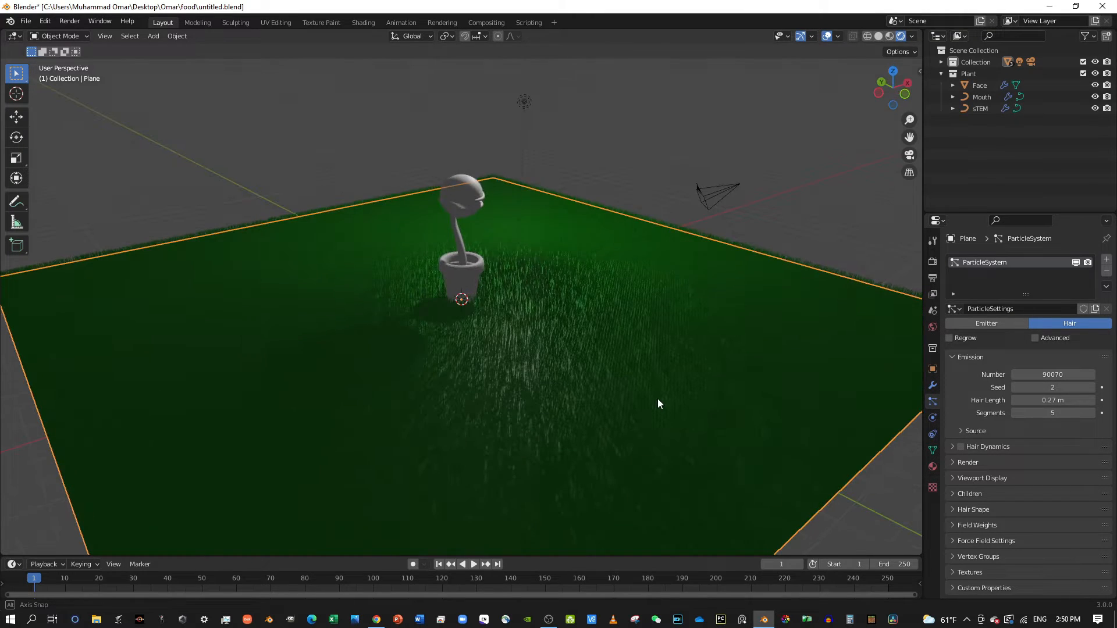
drag(1030, 375, 1045, 397)
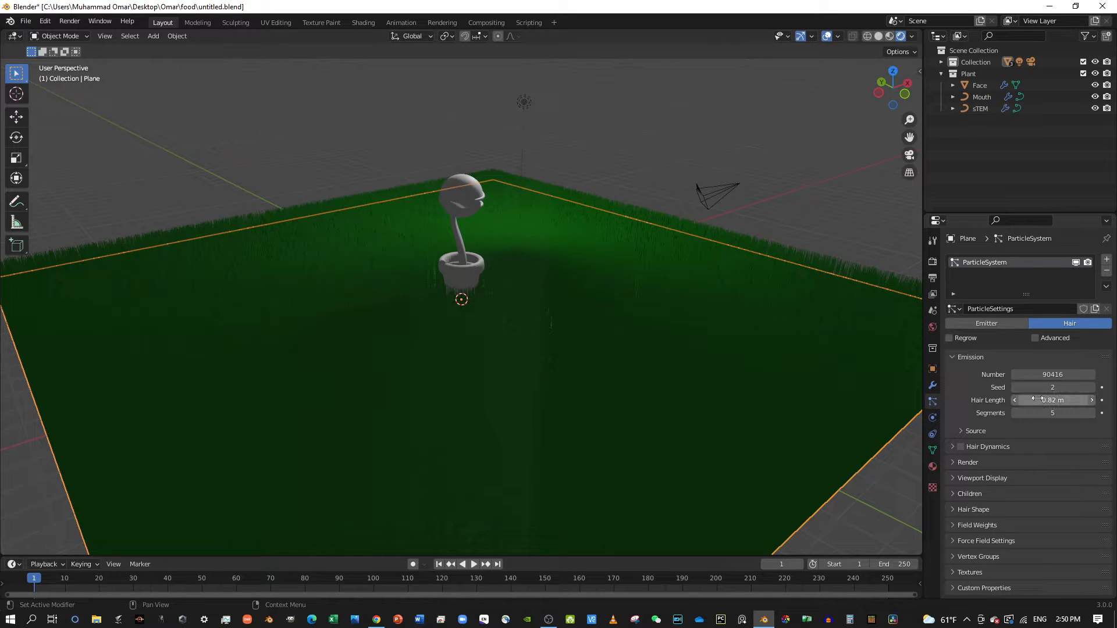
middle_drag(745, 298, 610, 330)
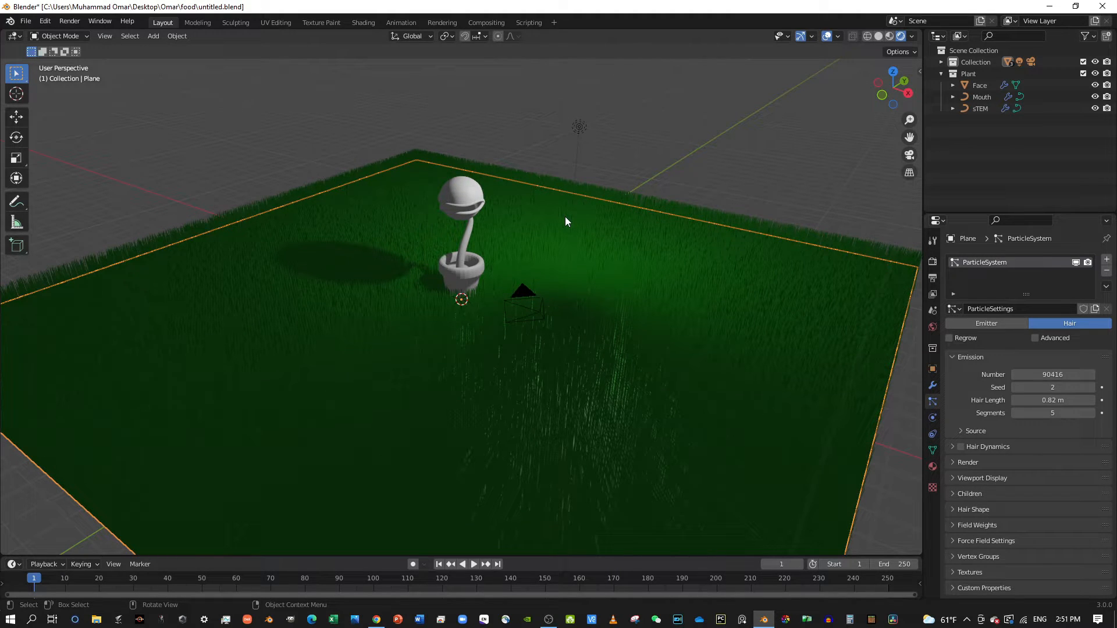
middle_drag(432, 324, 557, 298)
Step: Apply smooth shading to the pot's rim and to the pot's body
scroll(556, 293, up, 8)
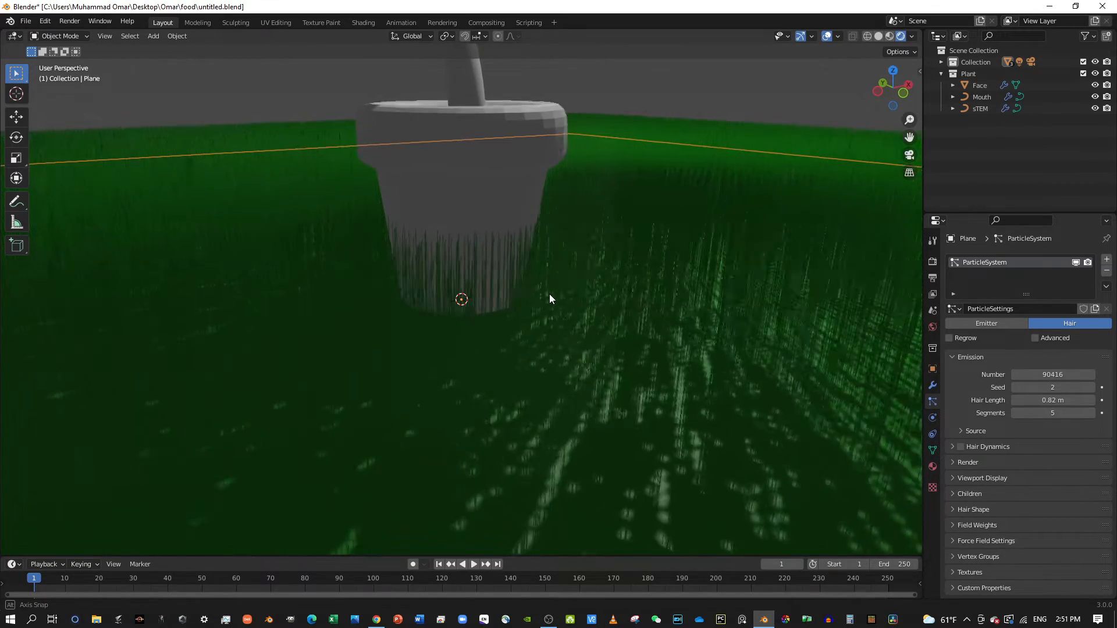
scroll(532, 228, down, 6)
scroll(487, 264, up, 9)
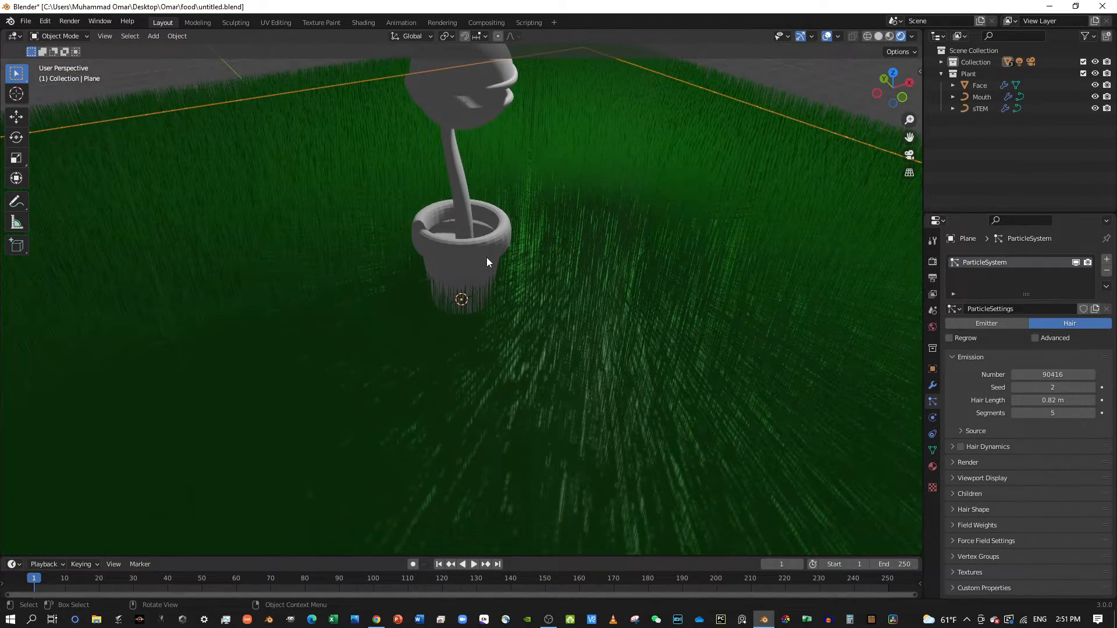
click(480, 203)
right_click(479, 200)
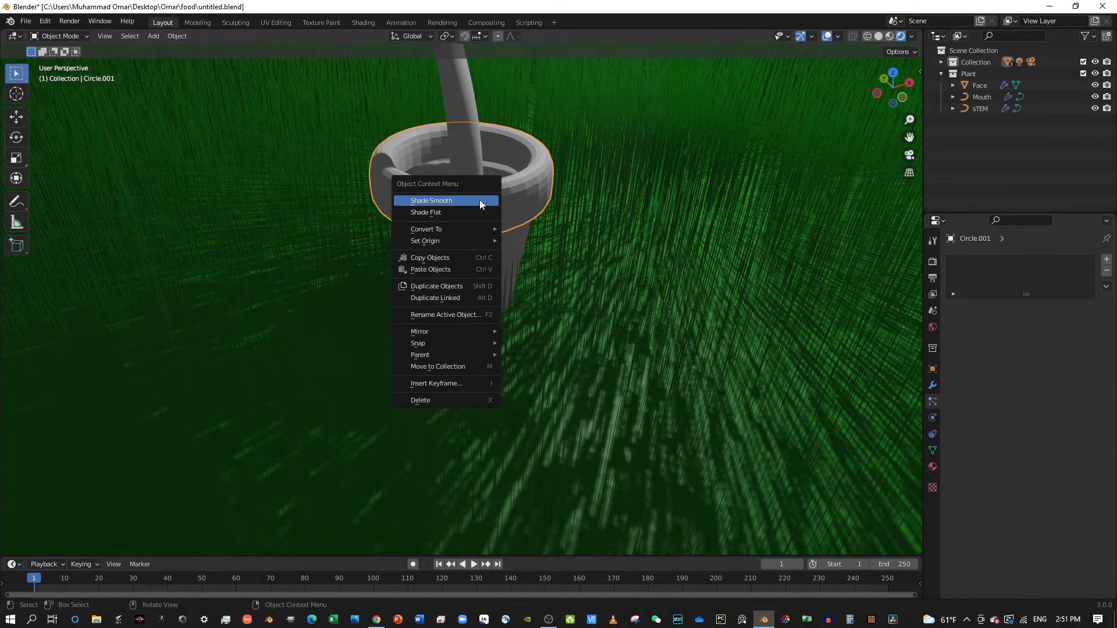
click(473, 201)
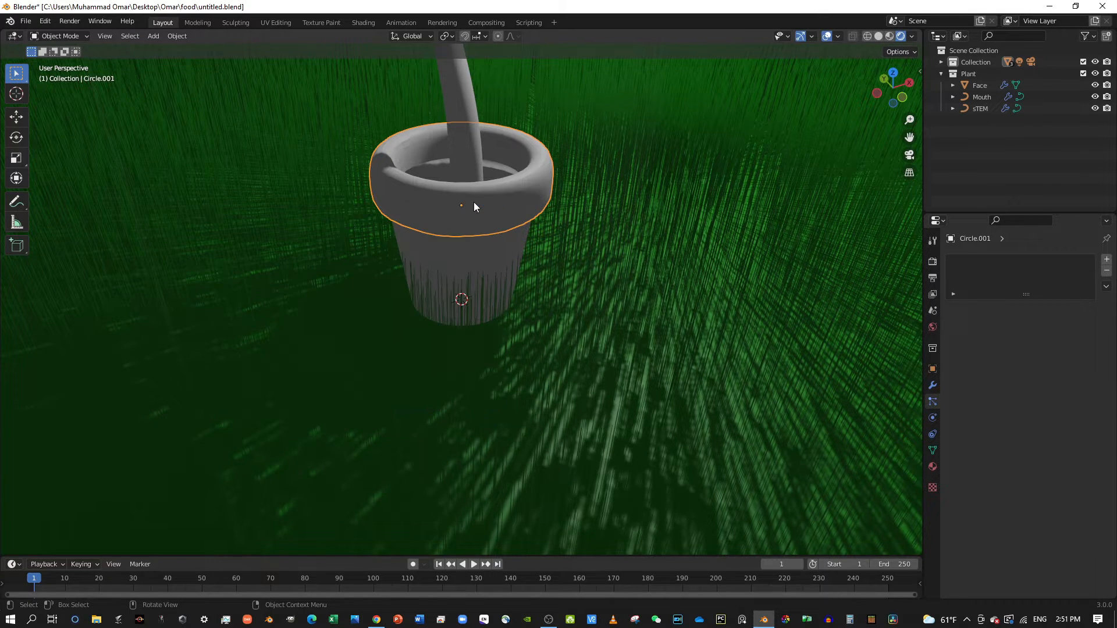
click(486, 270)
right_click(486, 270)
click(487, 270)
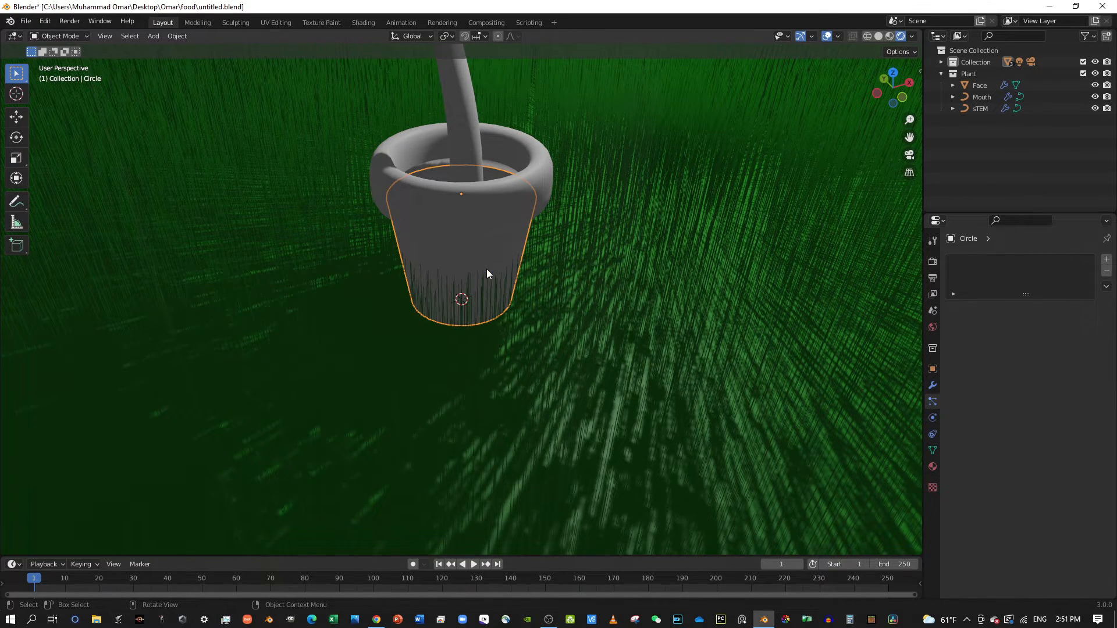
Step: Check the pot body's modifiers and add a Solidify modifier to the pot's rim
middle_drag(488, 249, 380, 215)
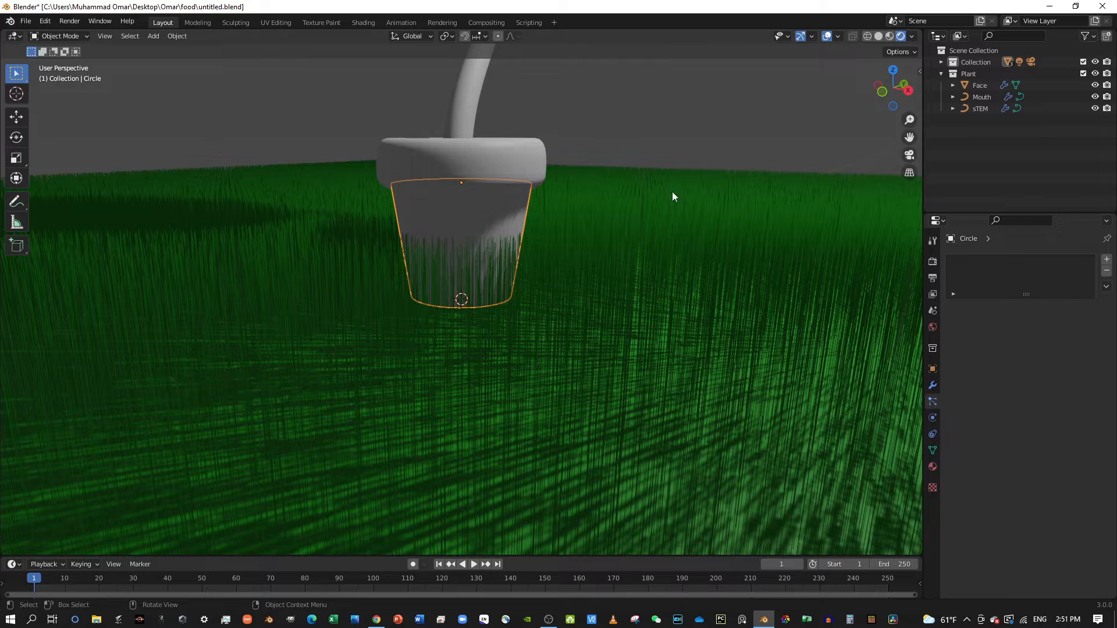
click(933, 385)
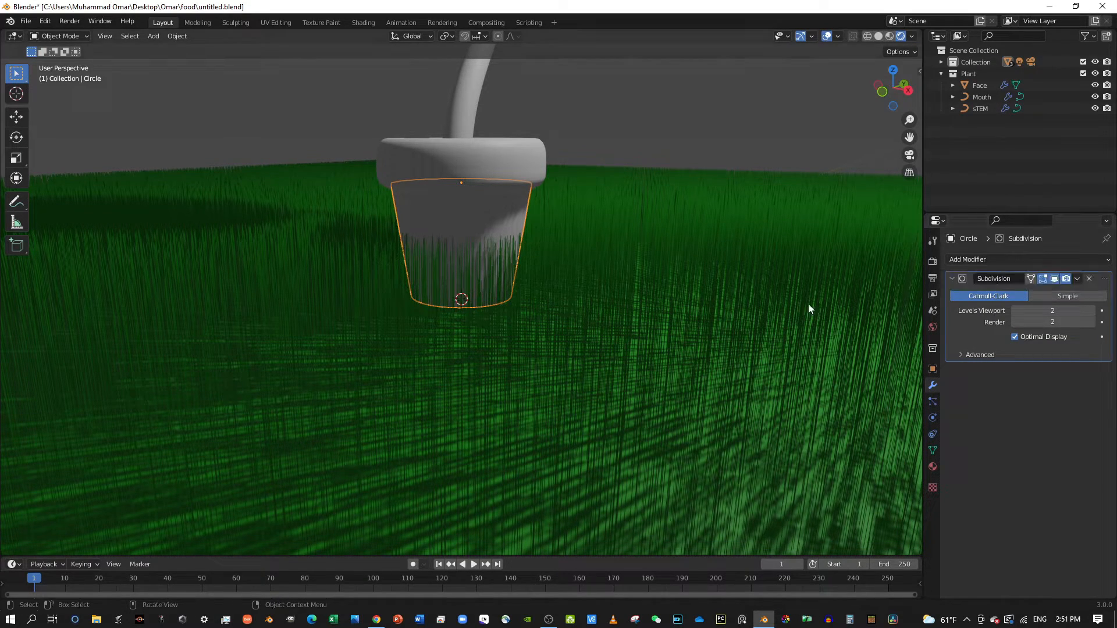
click(450, 160)
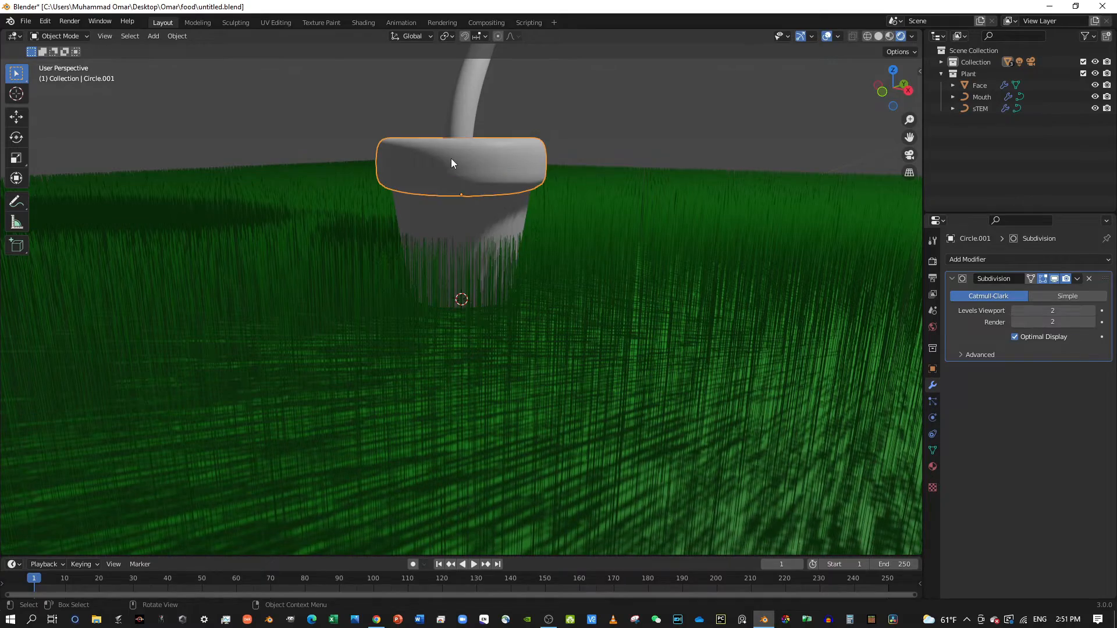
middle_drag(691, 185, 348, 189)
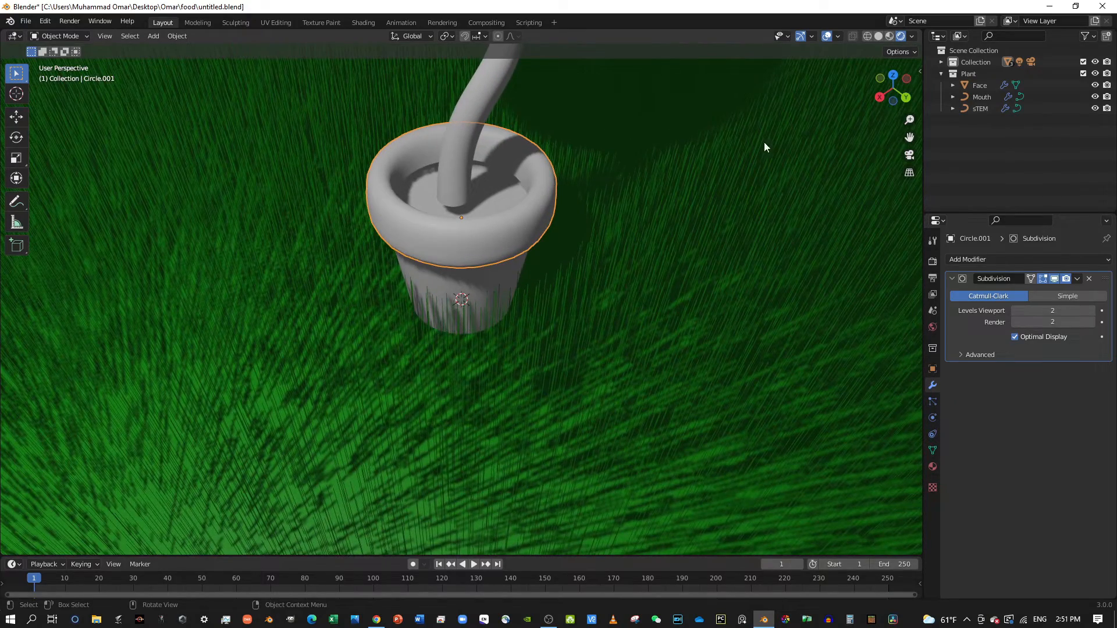
click(1036, 261)
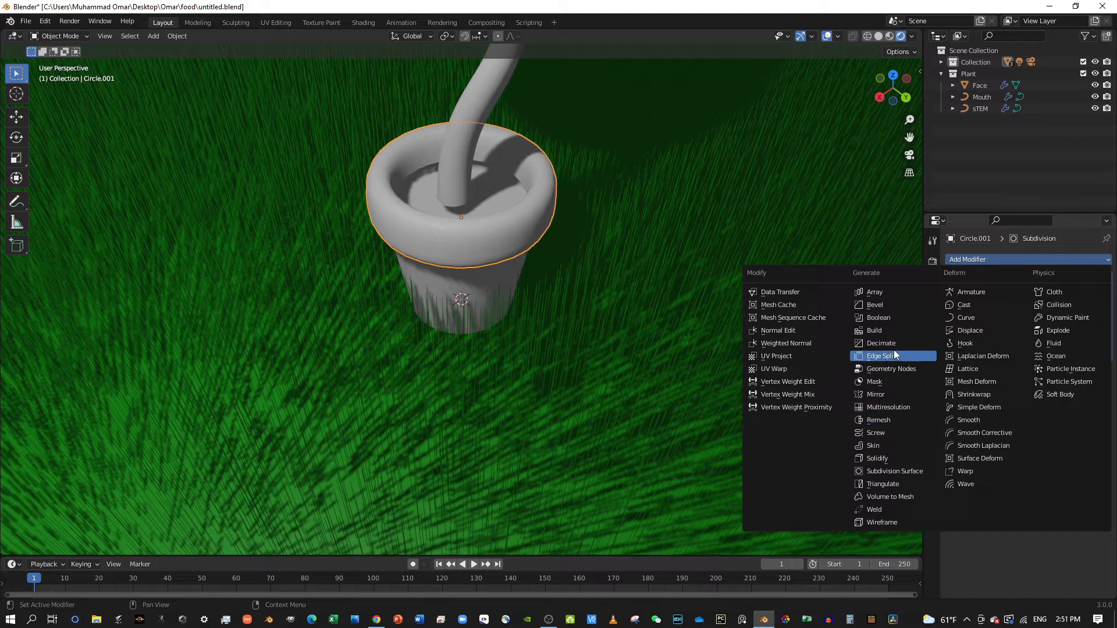
click(886, 458)
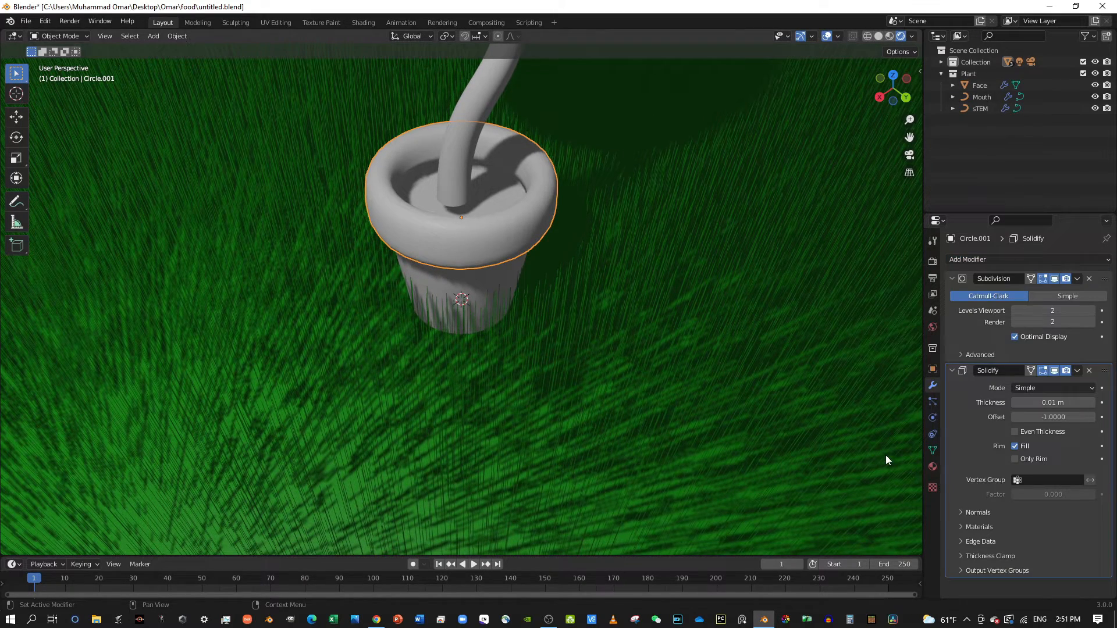
Step: Set the rim's Solidify thickness to -0.25 m and inspect the pot from several angles
middle_drag(756, 243, 733, 236)
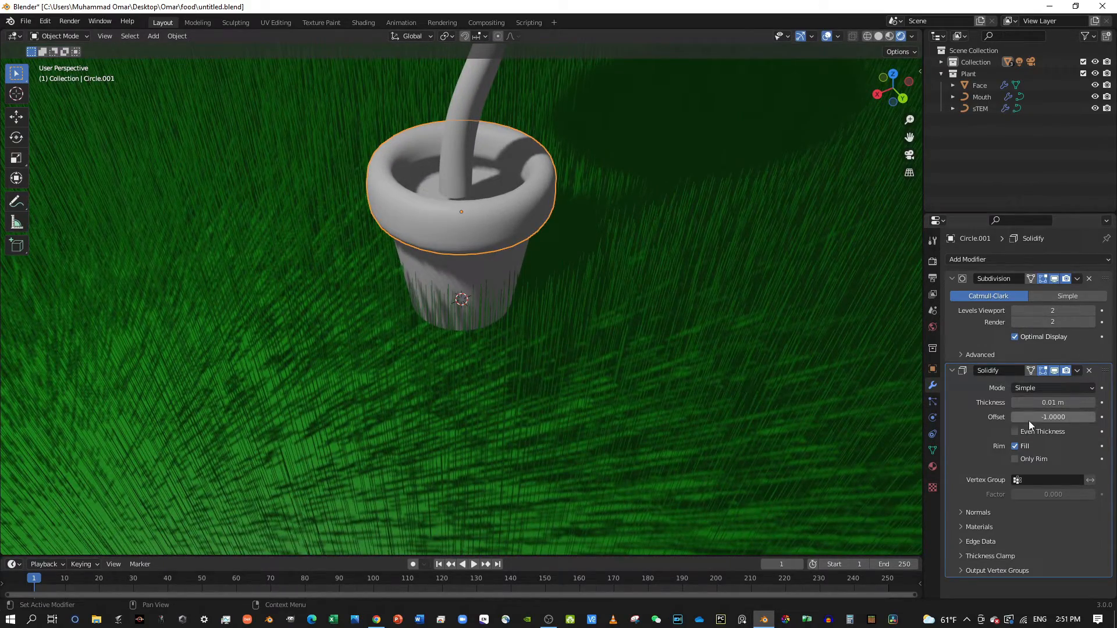
mouse_move(1039, 403)
mouse_down()
mouse_move(1011, 402)
mouse_move(1086, 403)
mouse_move(1036, 402)
mouse_up()
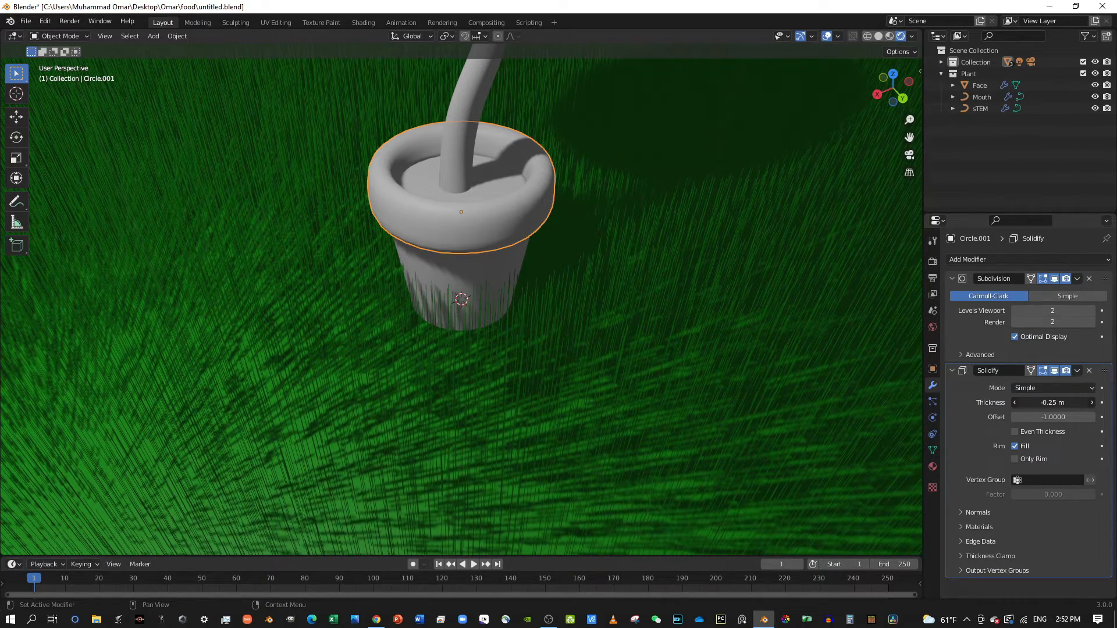
scroll(666, 243, down, 5)
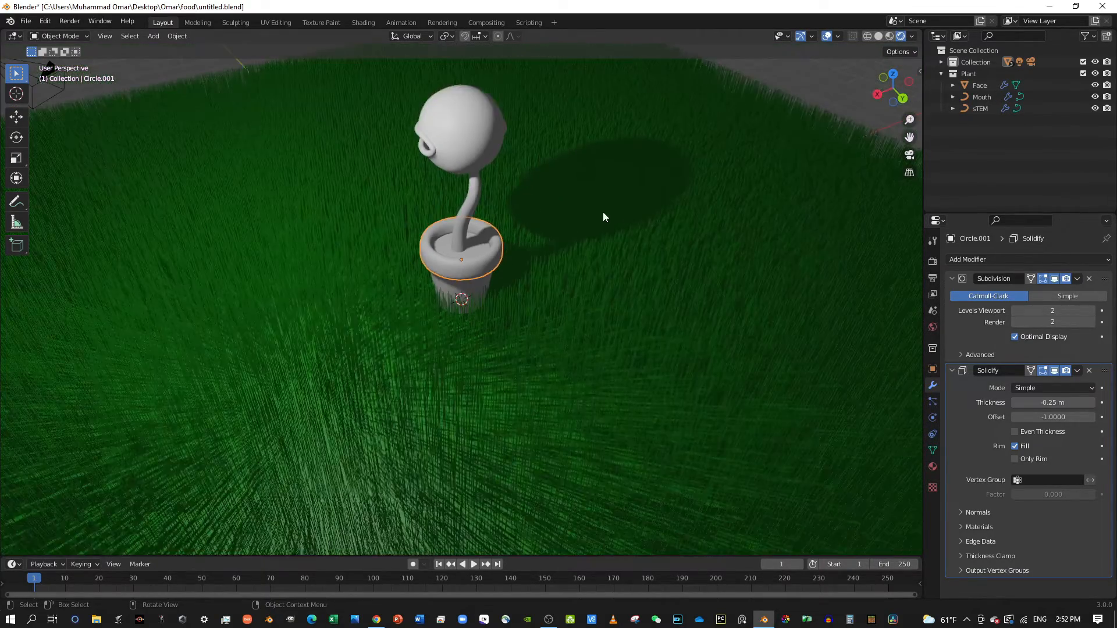
scroll(524, 250, up, 2)
scroll(503, 268, up, 2)
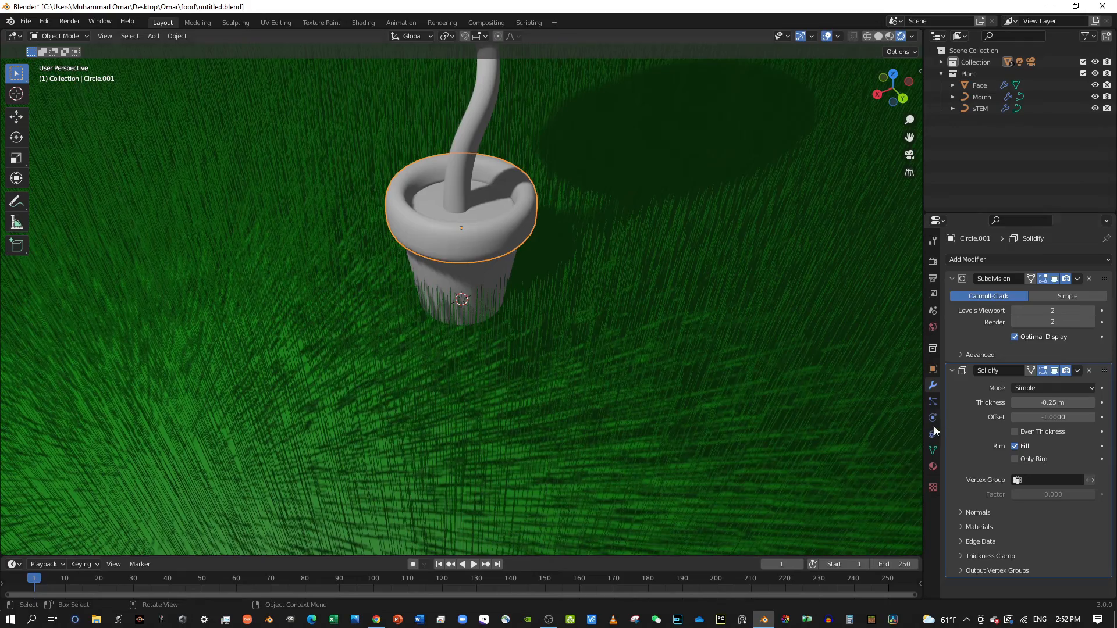
middle_drag(407, 224, 560, 247)
scroll(472, 259, up, 7)
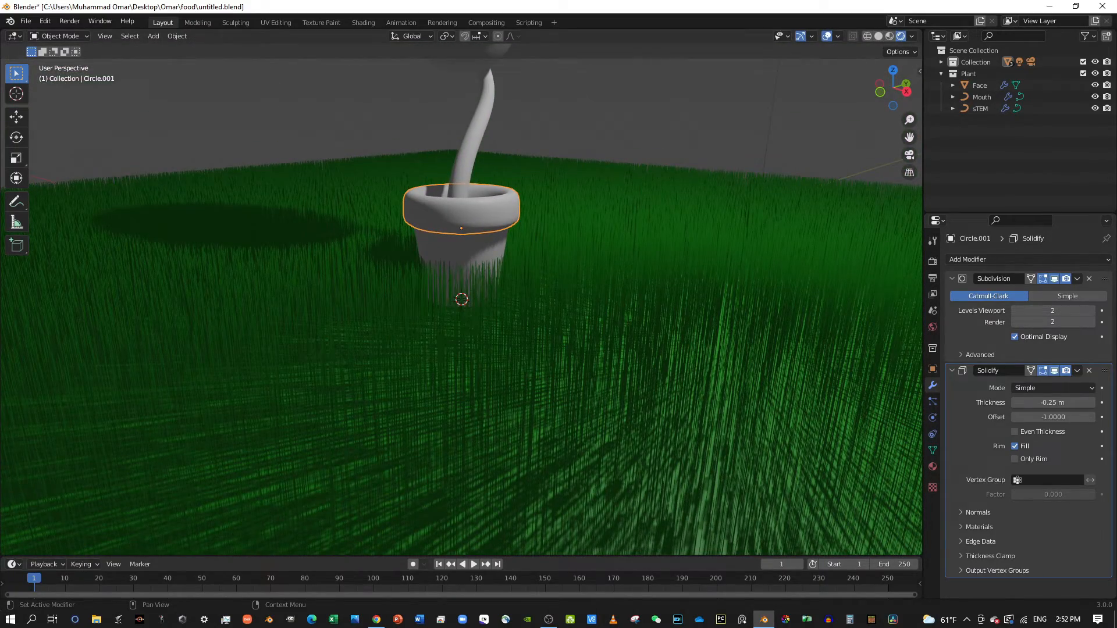